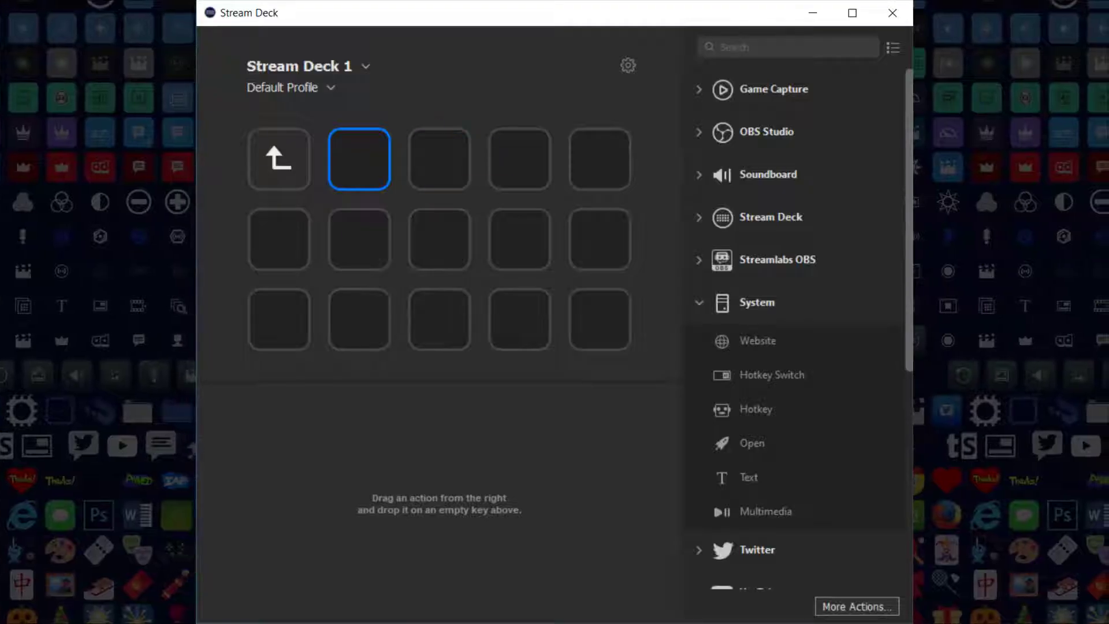
Step: Create a multi action on the empty key beside the back-arrow key in the first row
right_click(349, 179)
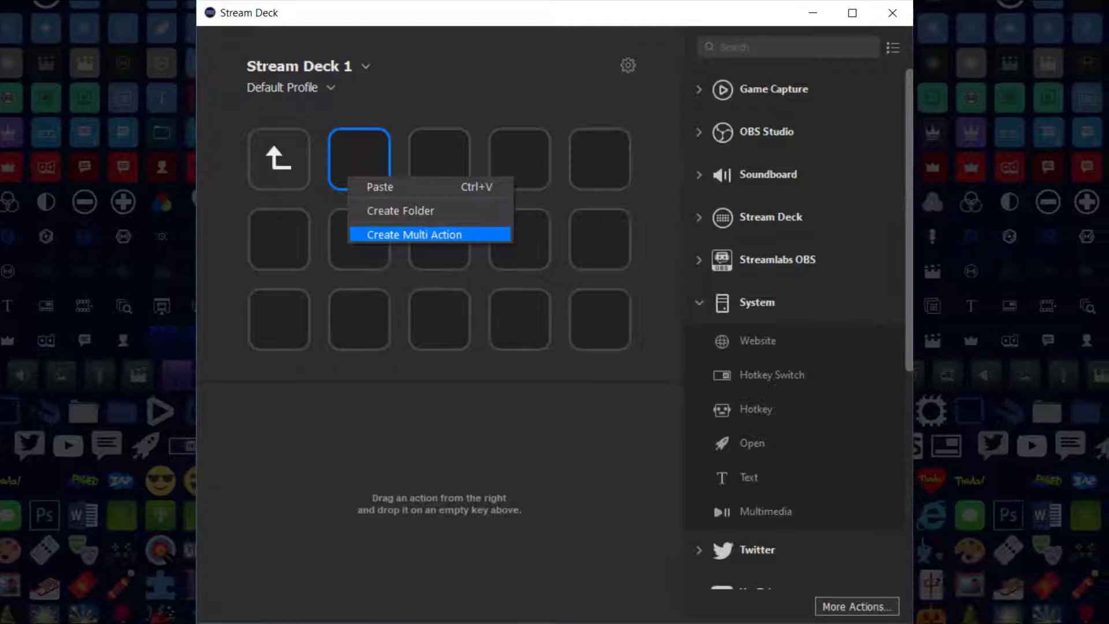
left_click(430, 235)
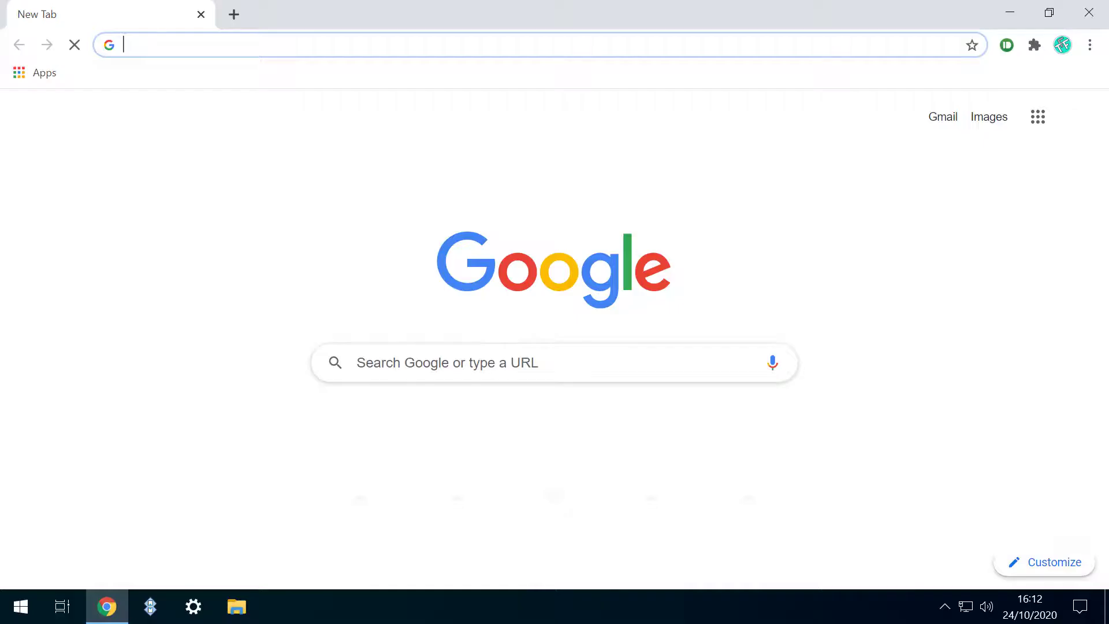
Step: Search Google for "Colour Swatch Icon" and download the rainbow swatch fan PNG from the PNGEgg site, closing its page when done
type("Colour Swatch Icon")
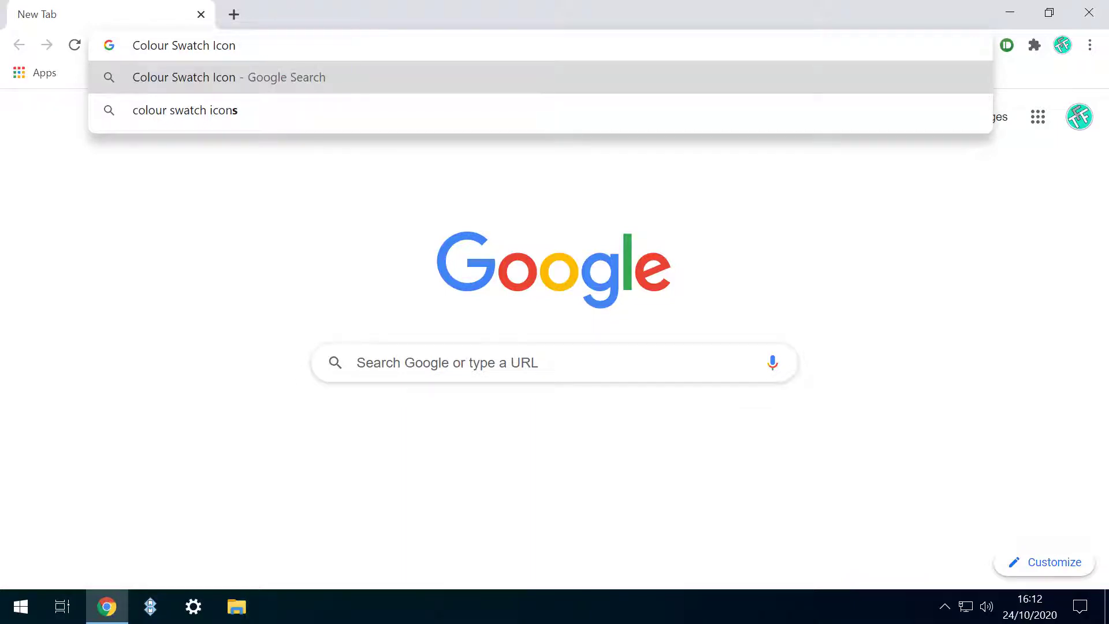
key("Return")
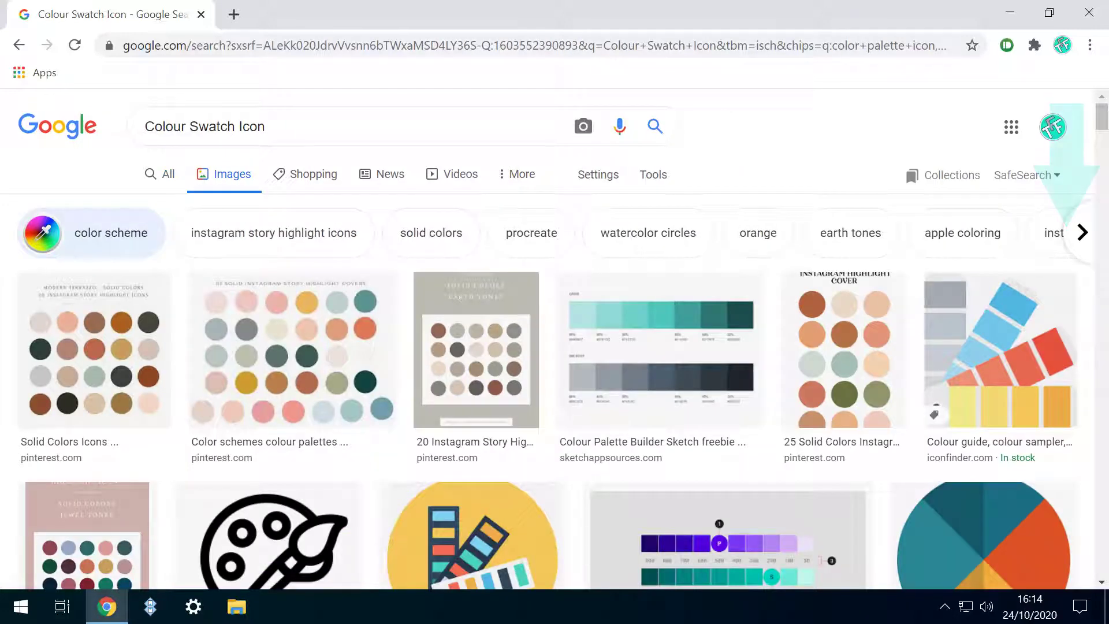
scroll(555, 346, "down", 10)
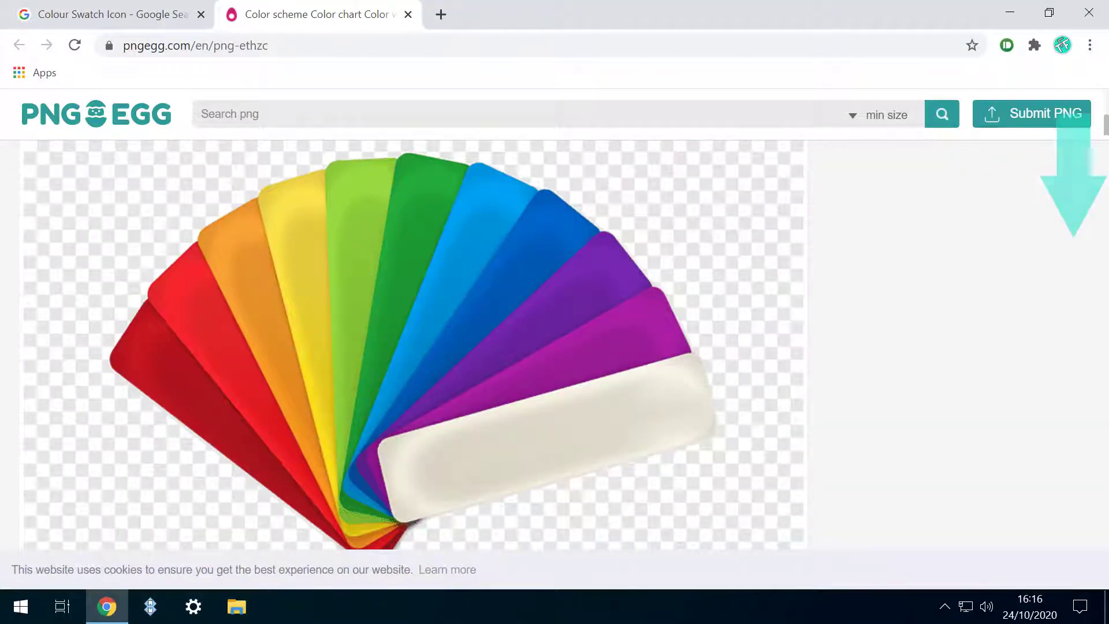
scroll(412, 345, "down", 10)
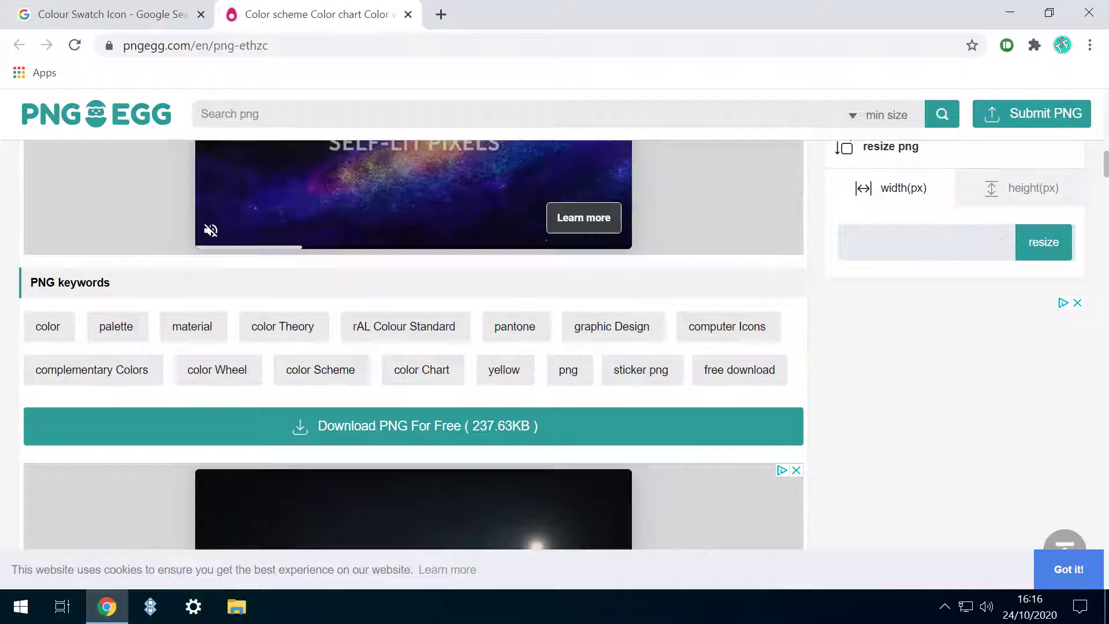
left_click(599, 426)
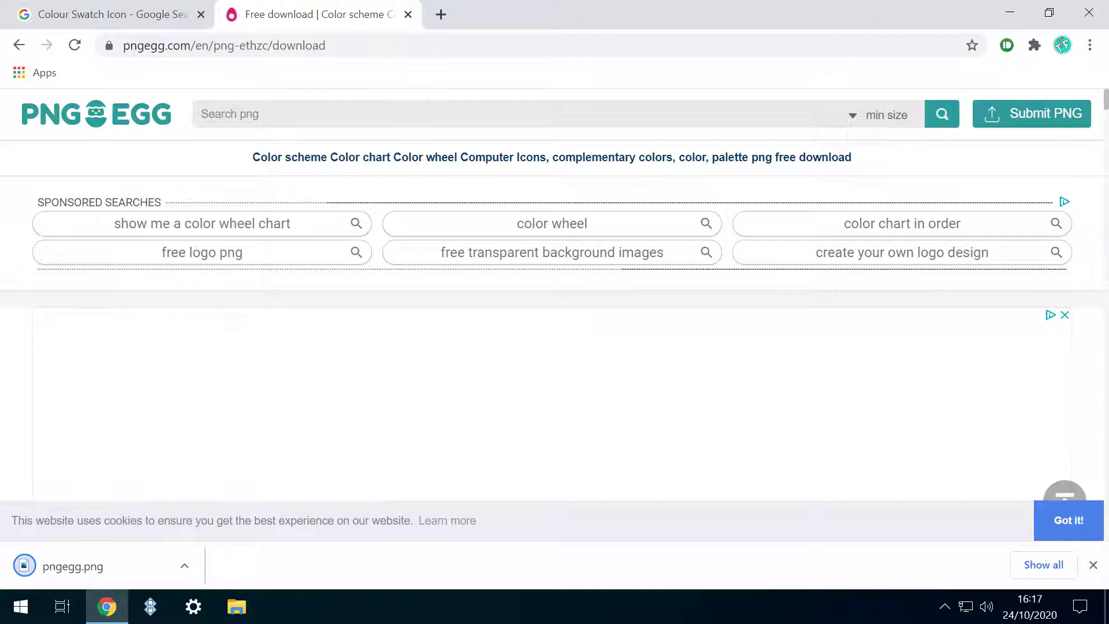
left_click(408, 15)
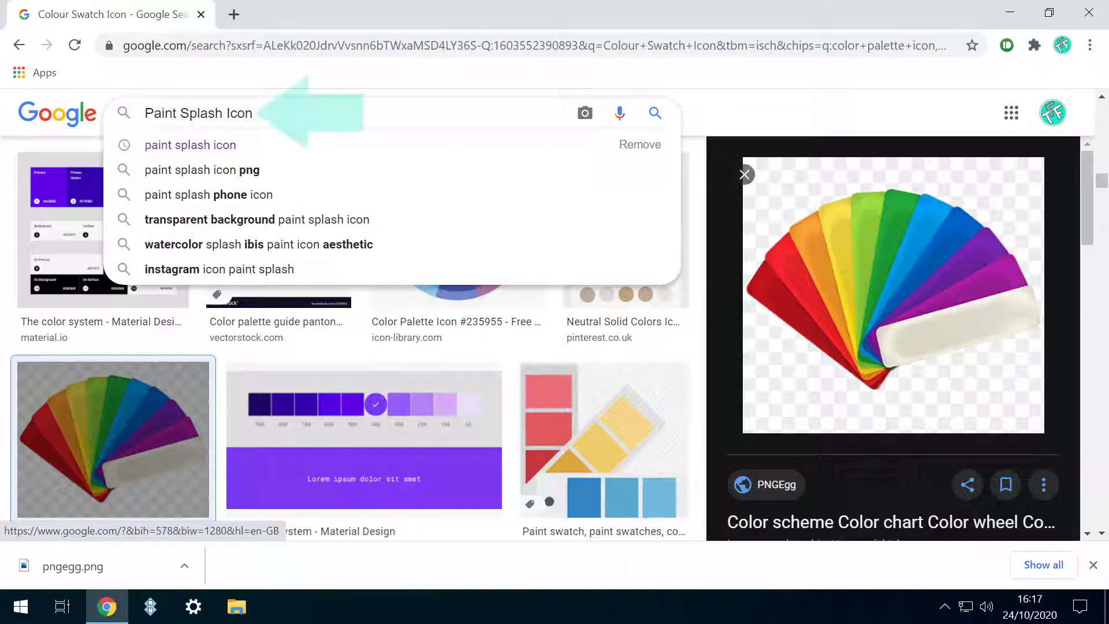
Step: Search Google Images for "Paint Splash Icon" and download the black Flaticon paint splash as a 512px PNG
key("Return")
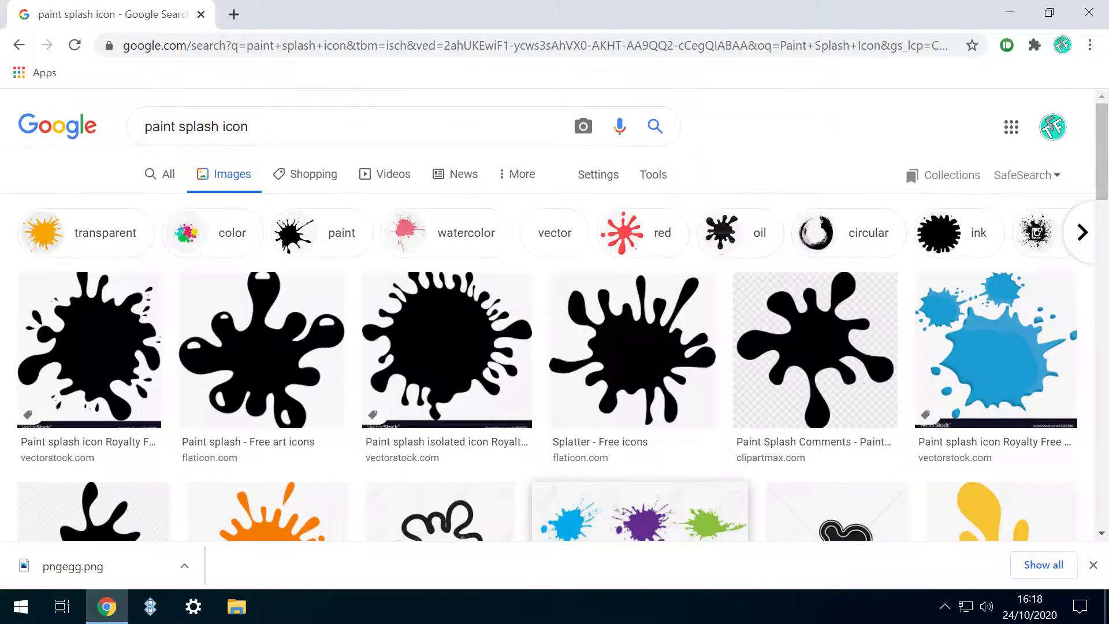
left_click(262, 349)
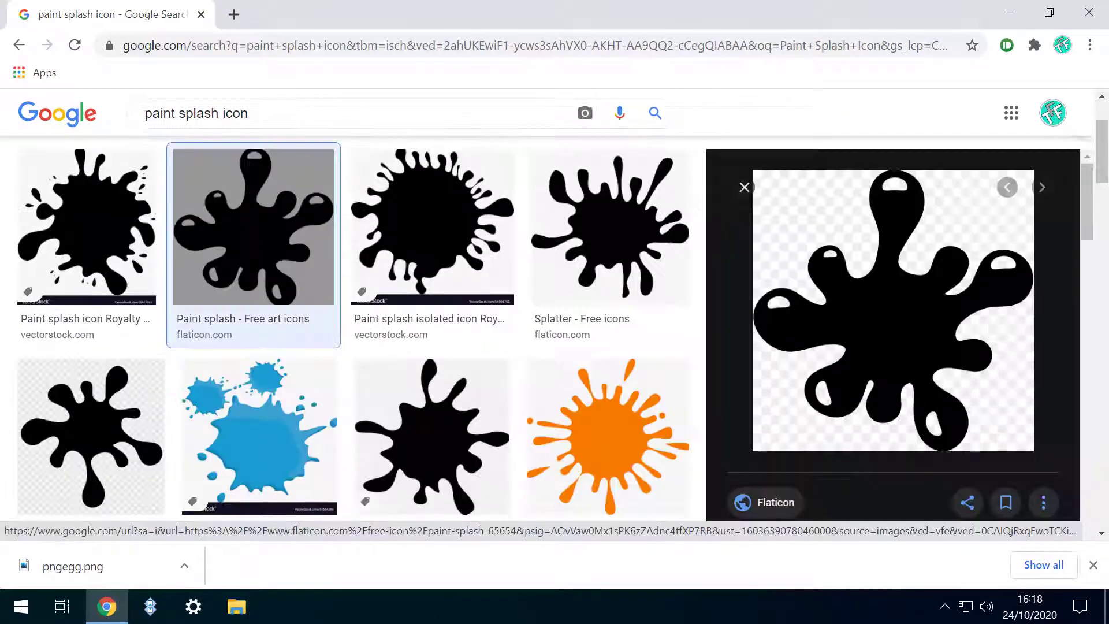
left_click(764, 502)
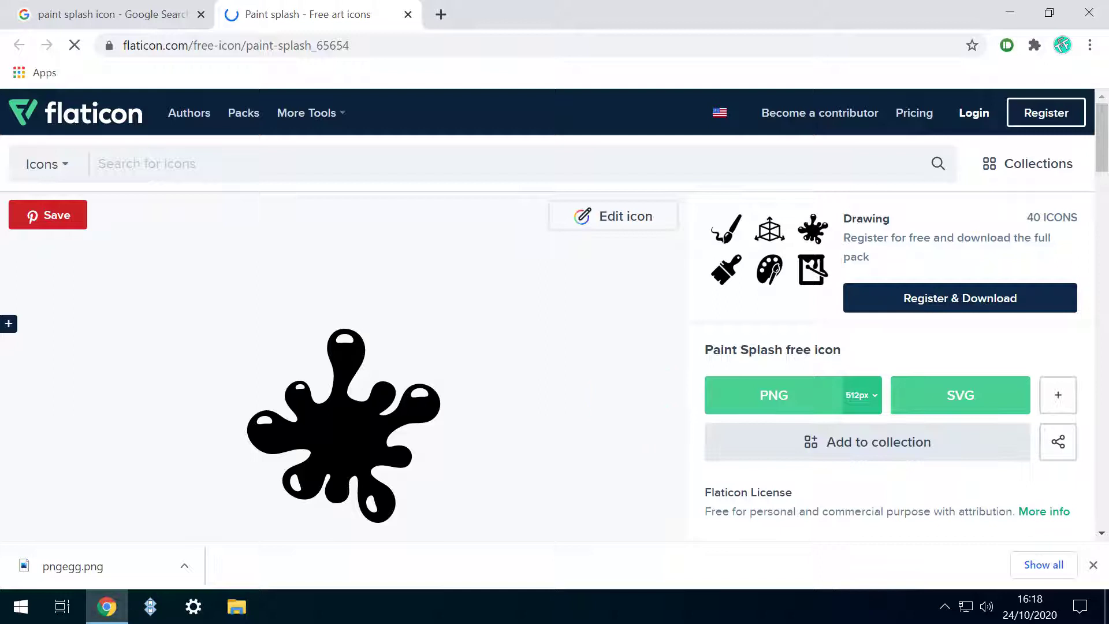
left_click(773, 395)
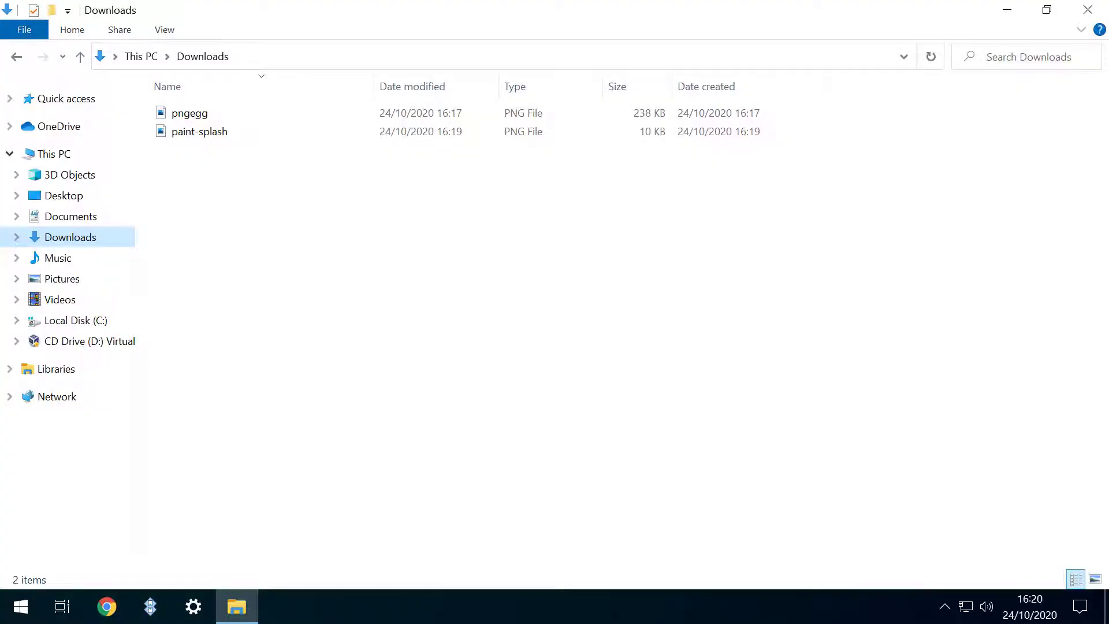
Step: Rename the downloaded paint-splash image to "Paint Splash" and the pngegg image to "Swatch" in the Downloads folder
left_click(229, 131)
key("F2")
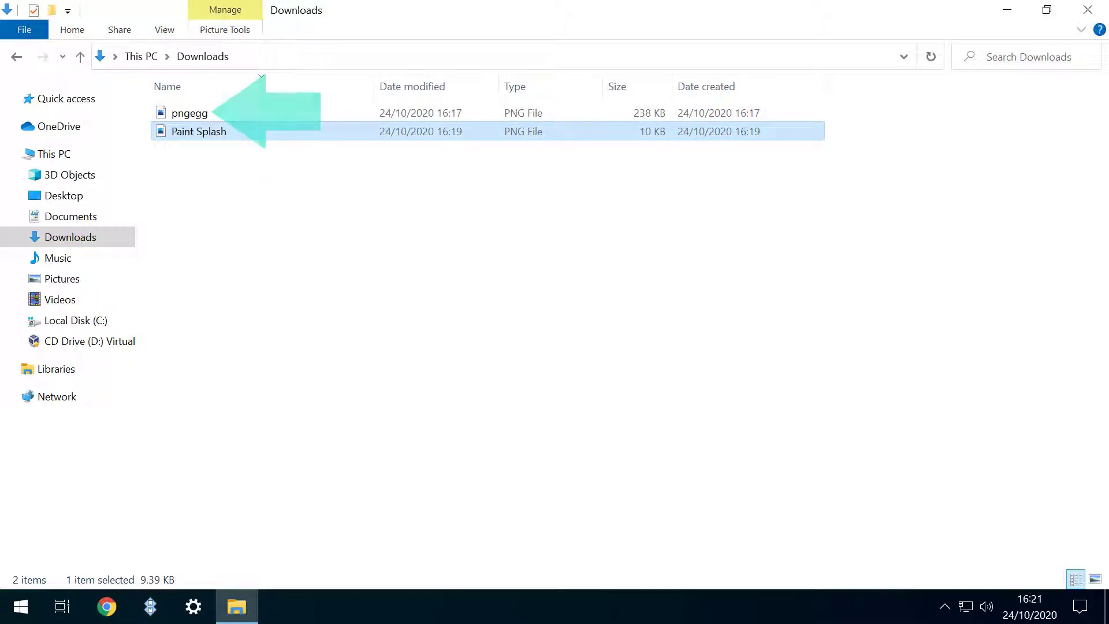
left_click(212, 113)
key("F2")
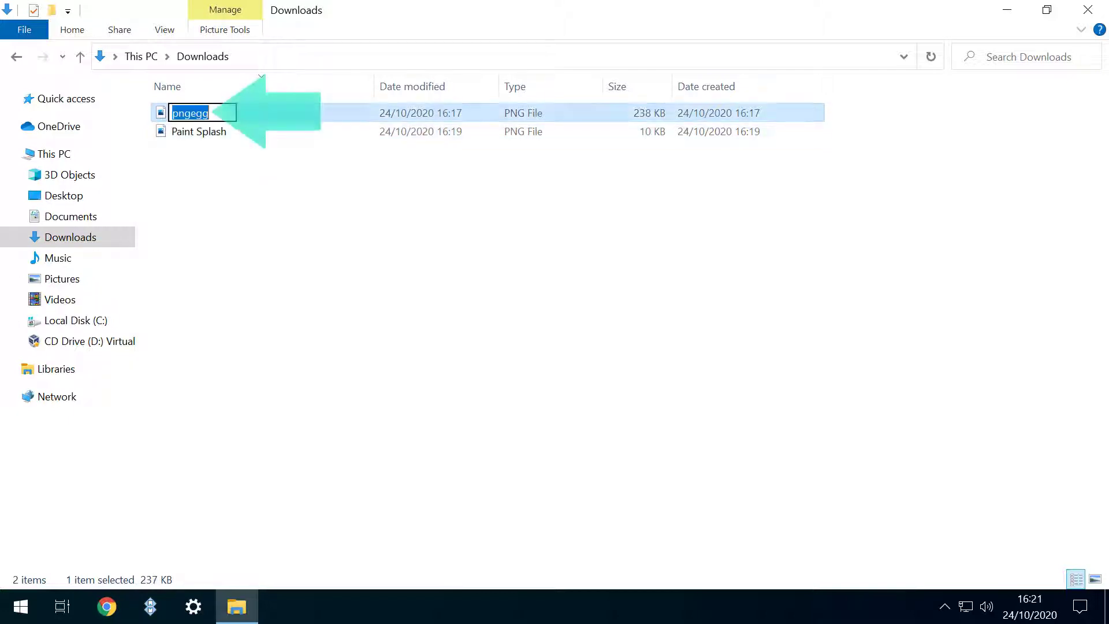
type("Swatch")
key("Return")
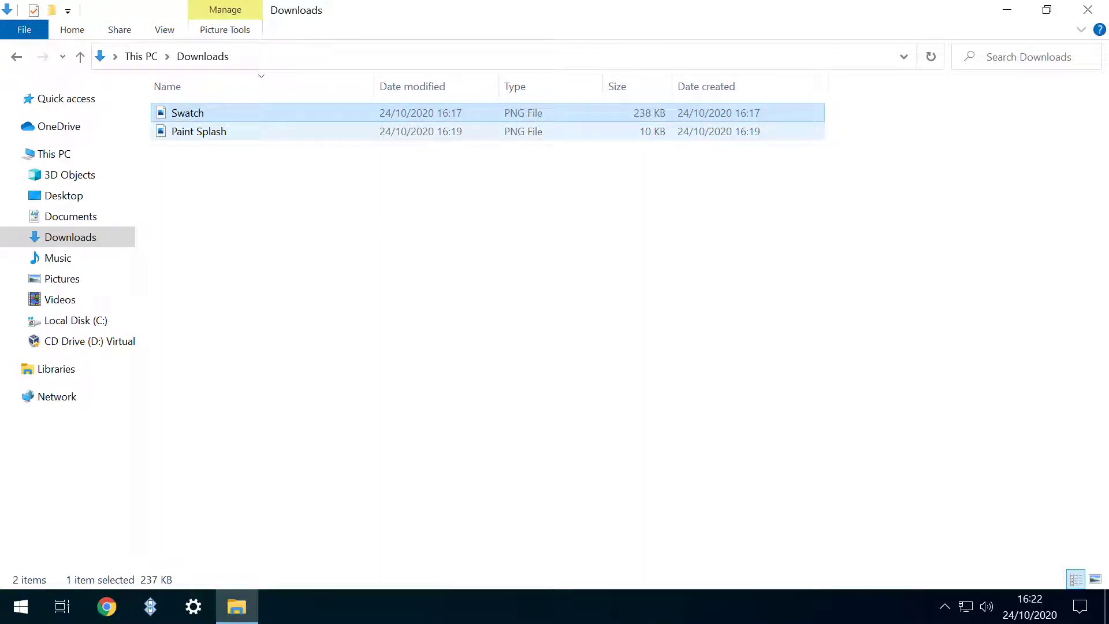
Step: Open Swatch in Paint 3D and set its canvas height to 720 px with Lock aspect ratio and Resize image with canvas off
right_click(261, 112)
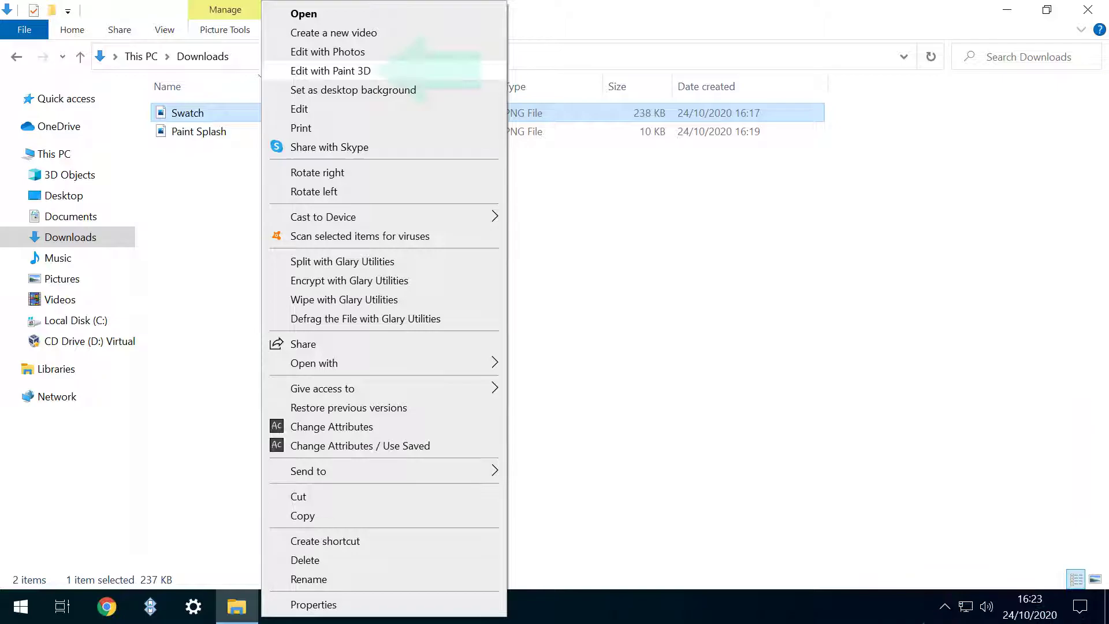
key("Return")
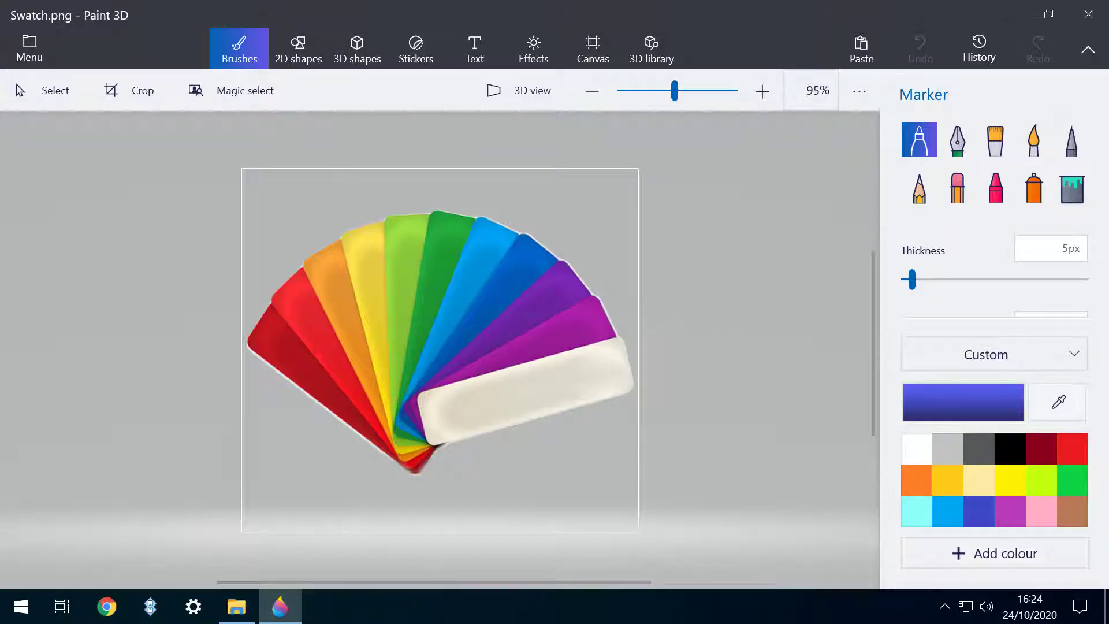
left_click(592, 49)
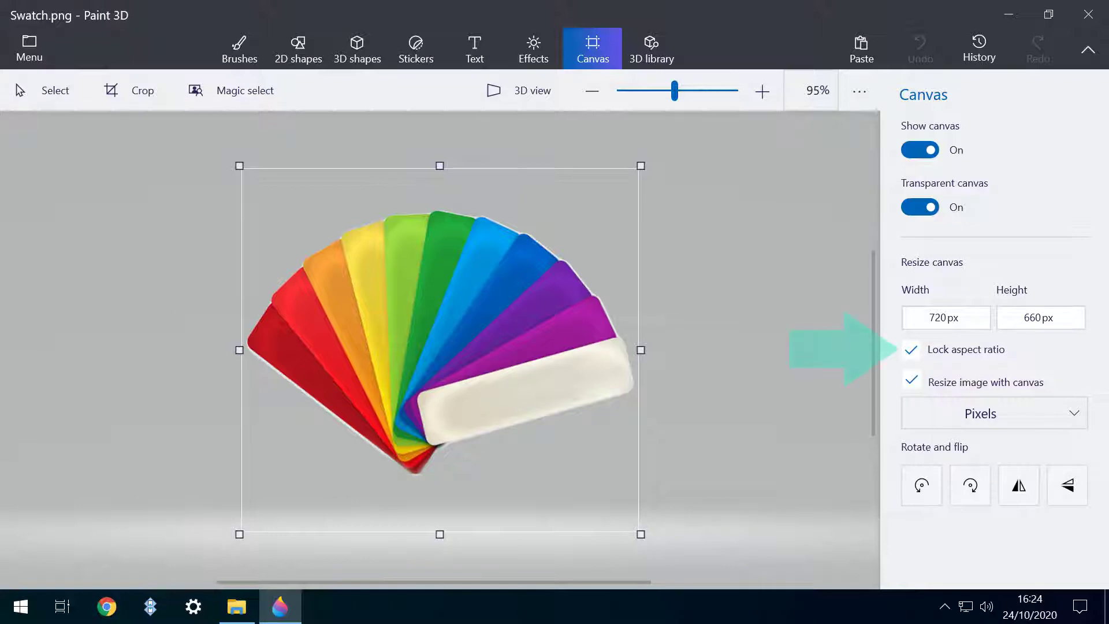
left_click(911, 349)
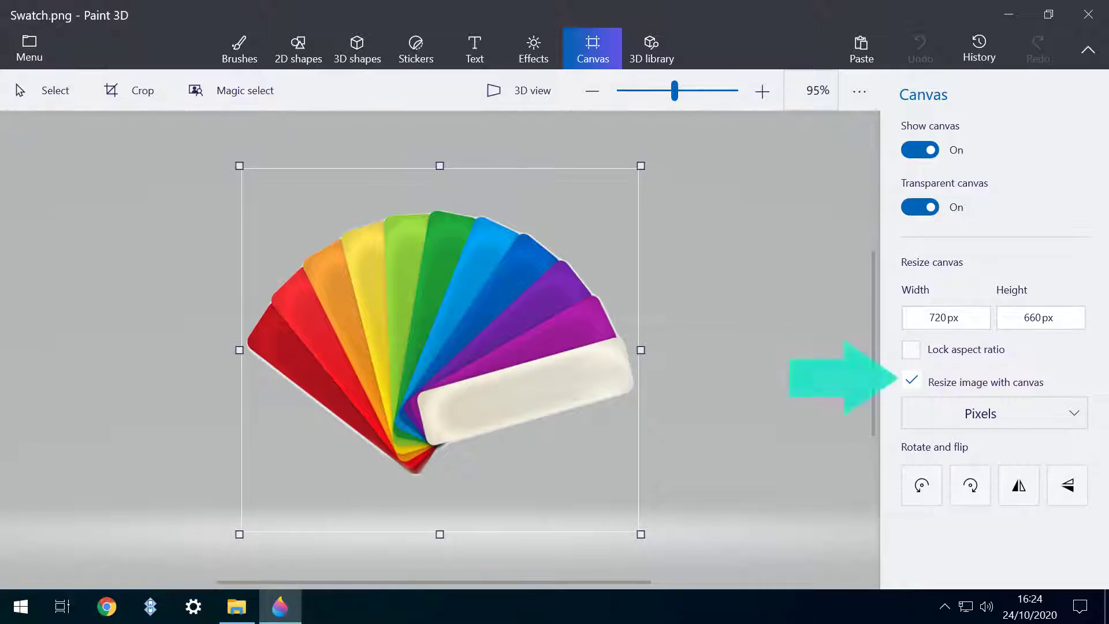
left_click(911, 380)
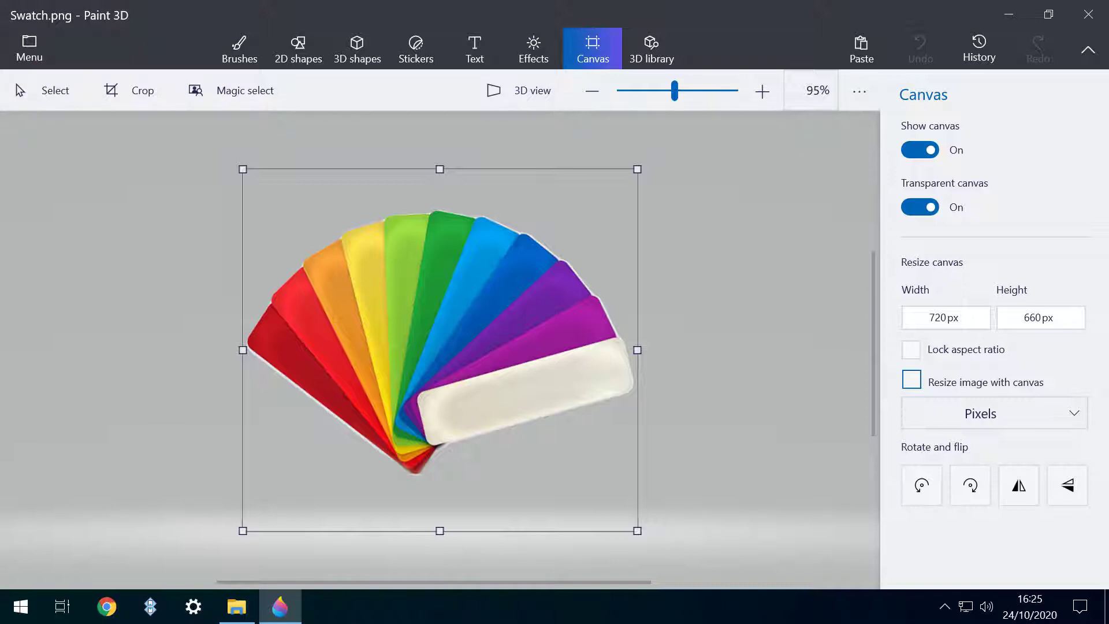
left_click(1040, 317)
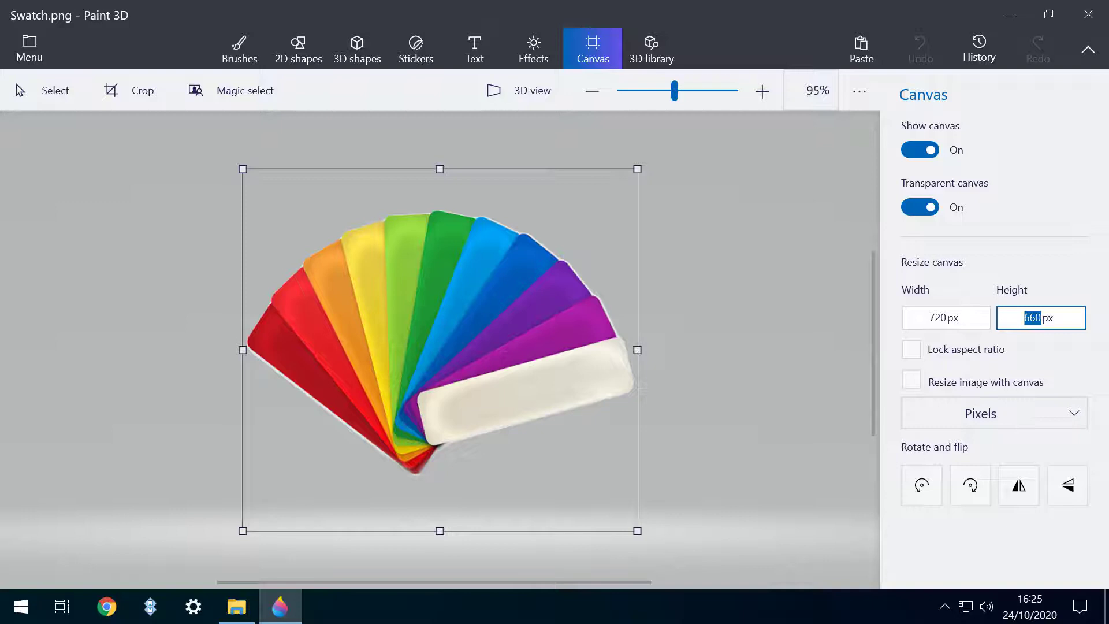
type("720")
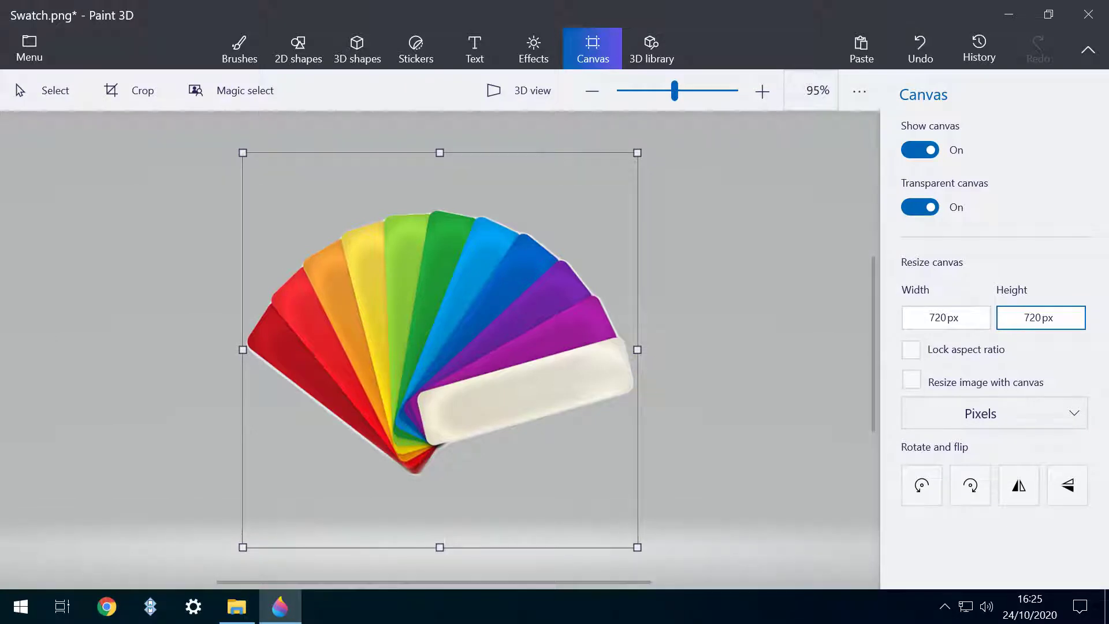
Step: Save the resized Swatch image and close Paint 3D
left_click(29, 49)
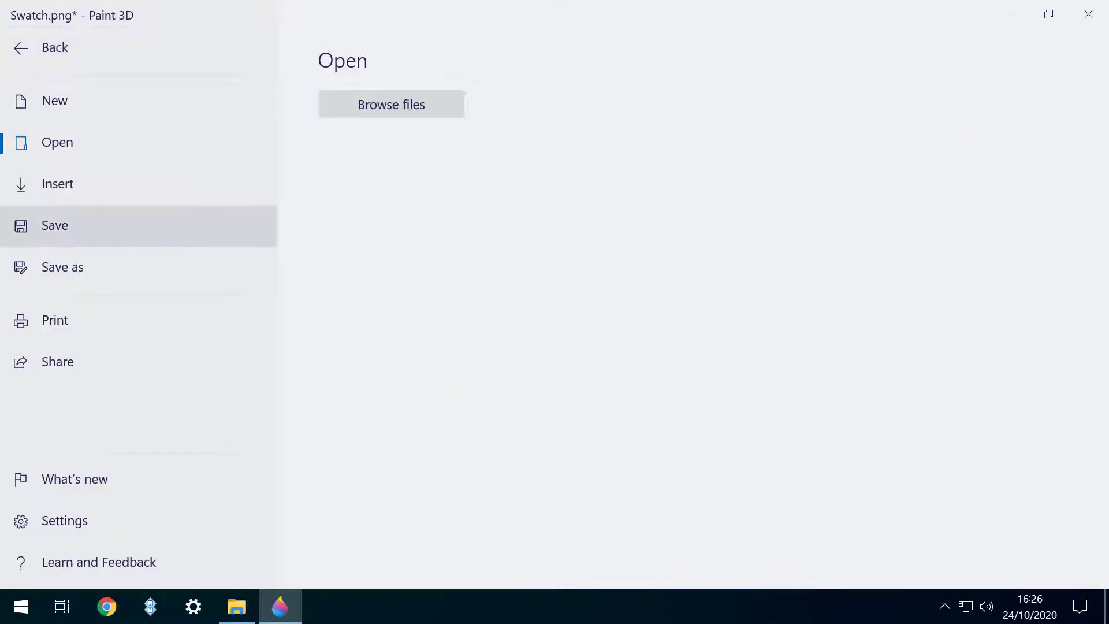
key("ctrl+s")
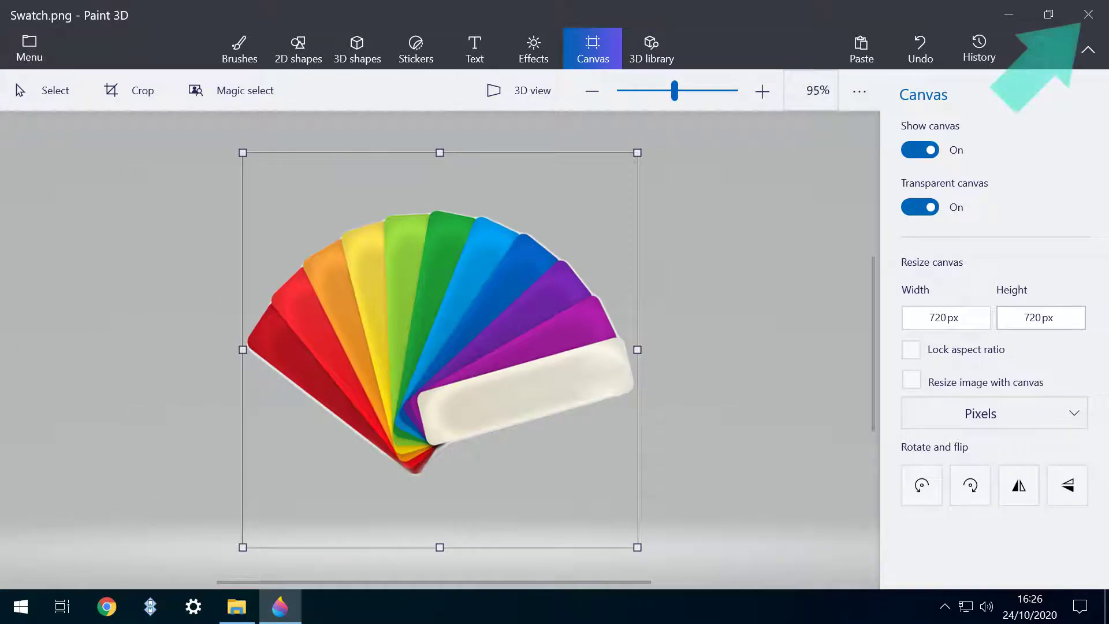
left_click(1087, 14)
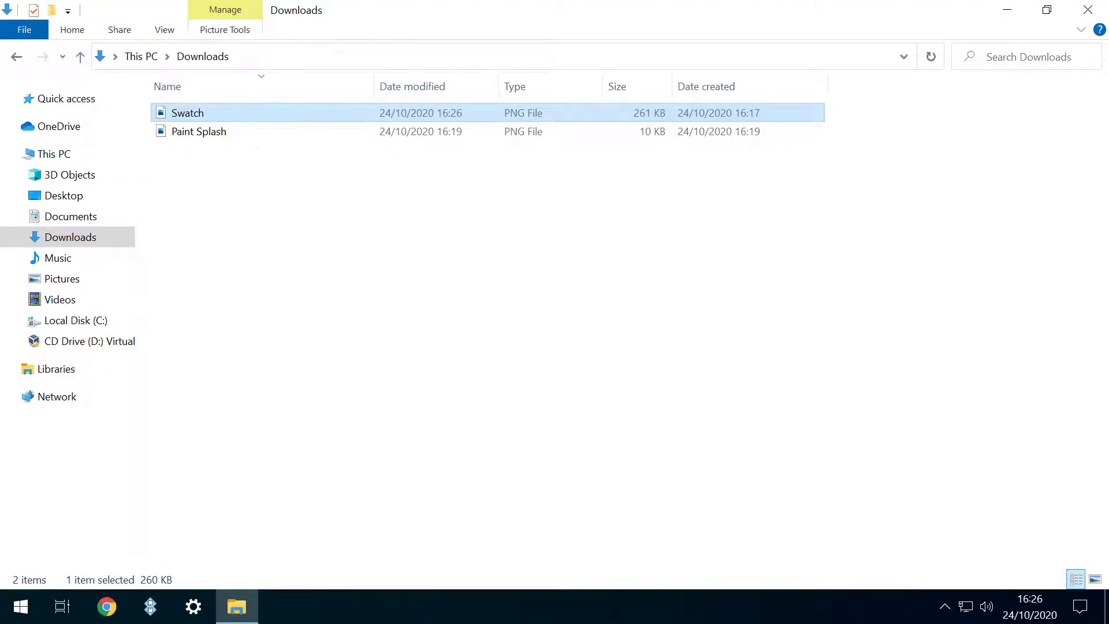
Step: Open the Paint Splash image from Downloads in Paint 3D and check its canvas dimensions
left_click(198, 131)
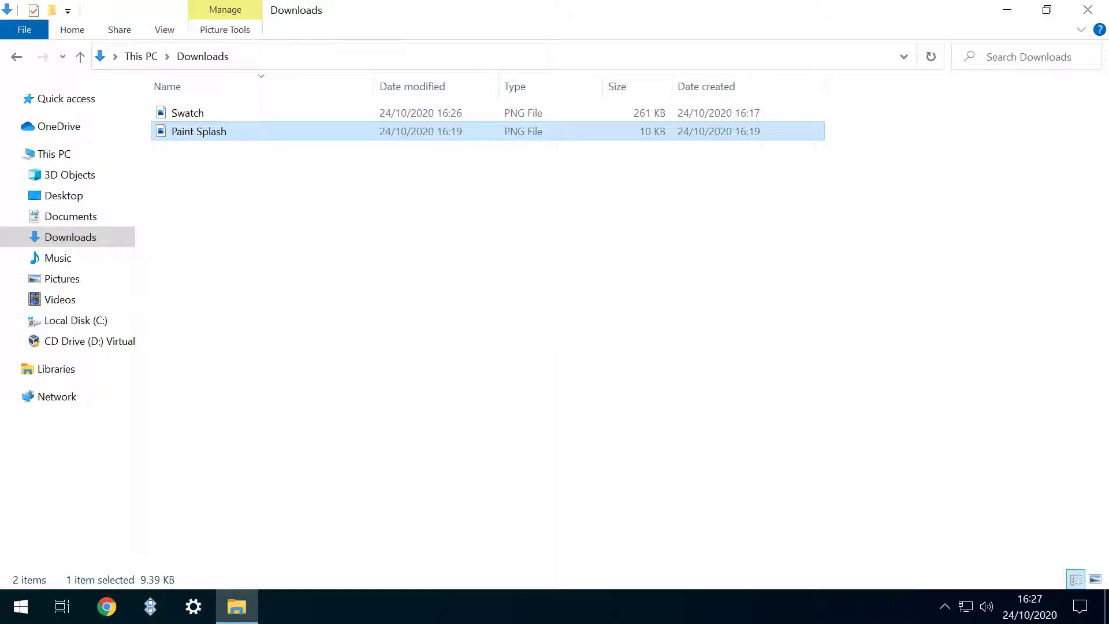
right_click(249, 131)
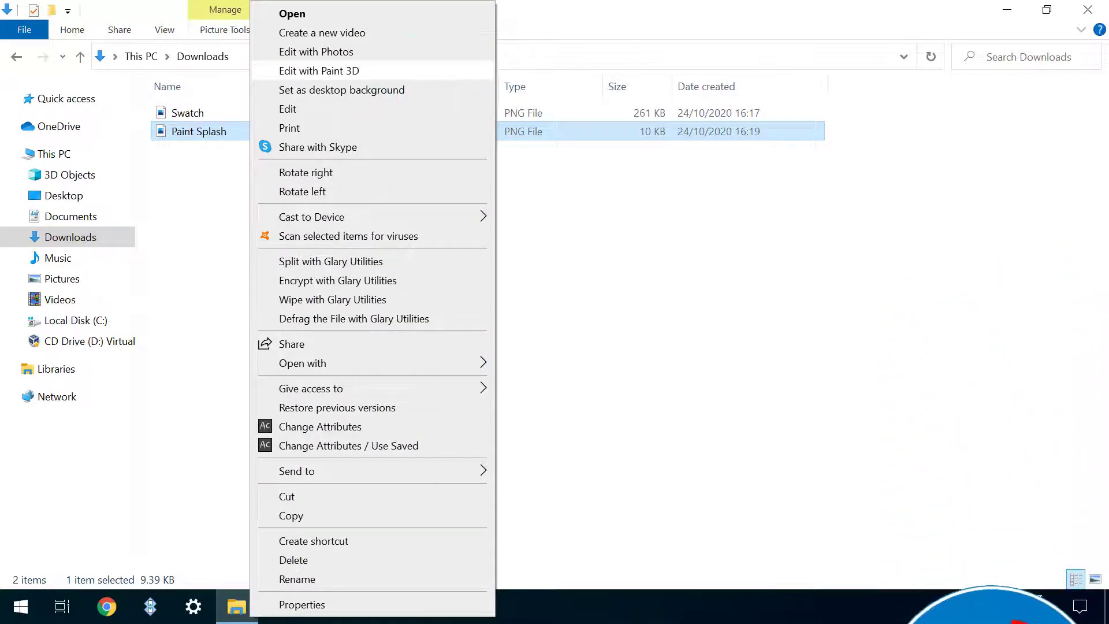
left_click(319, 71)
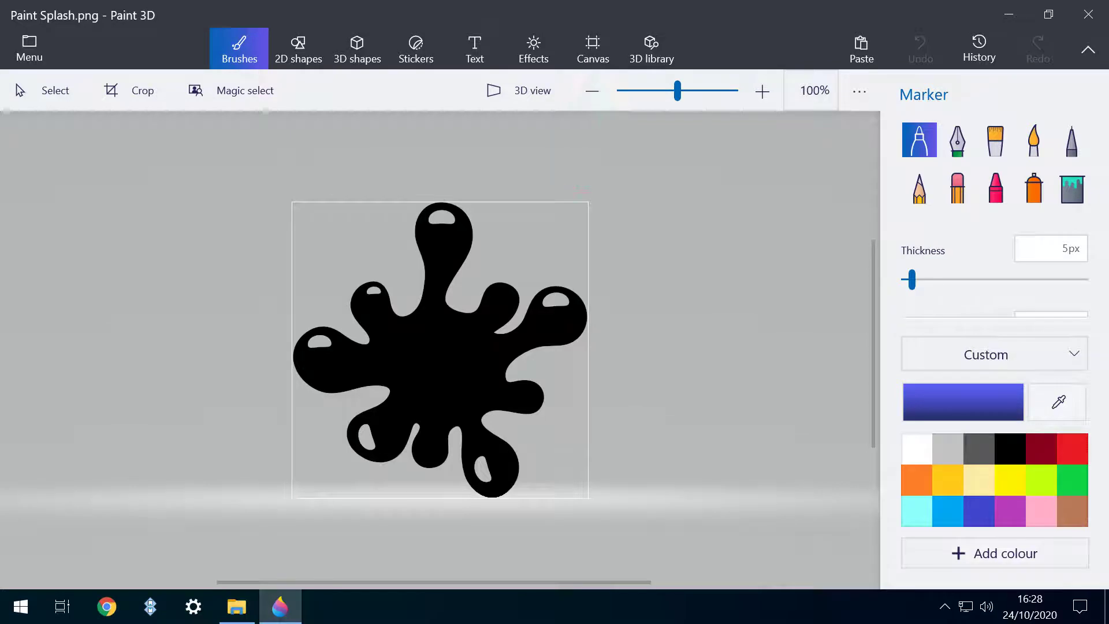
left_click(592, 49)
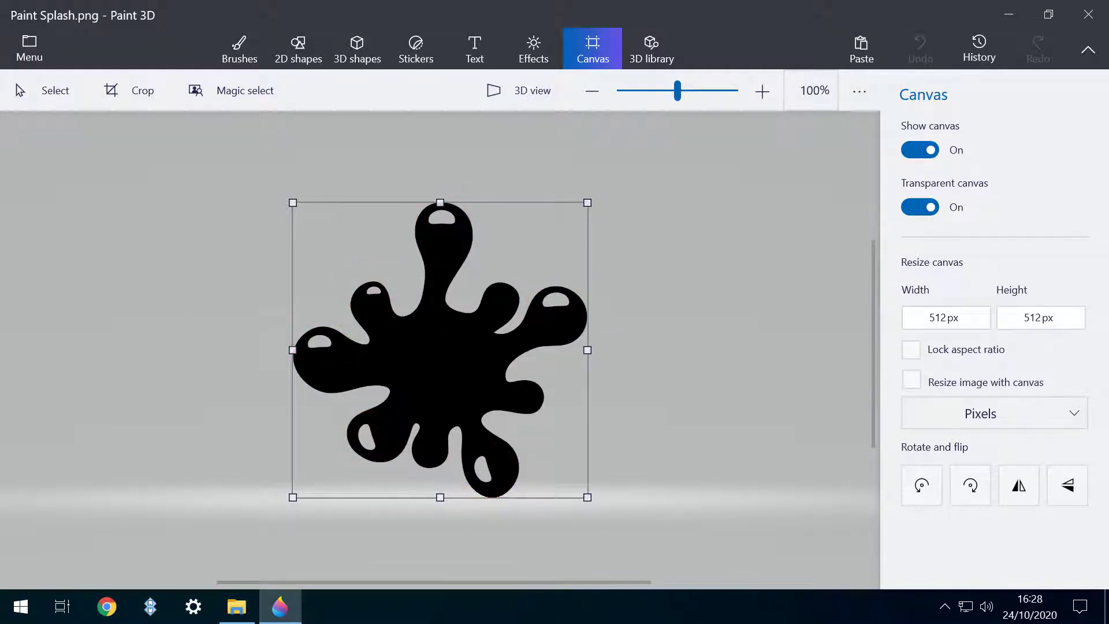
Step: Fill the transparent highlights on the black paint splash's droplets with white using the Fill tool
key("ctrl+b")
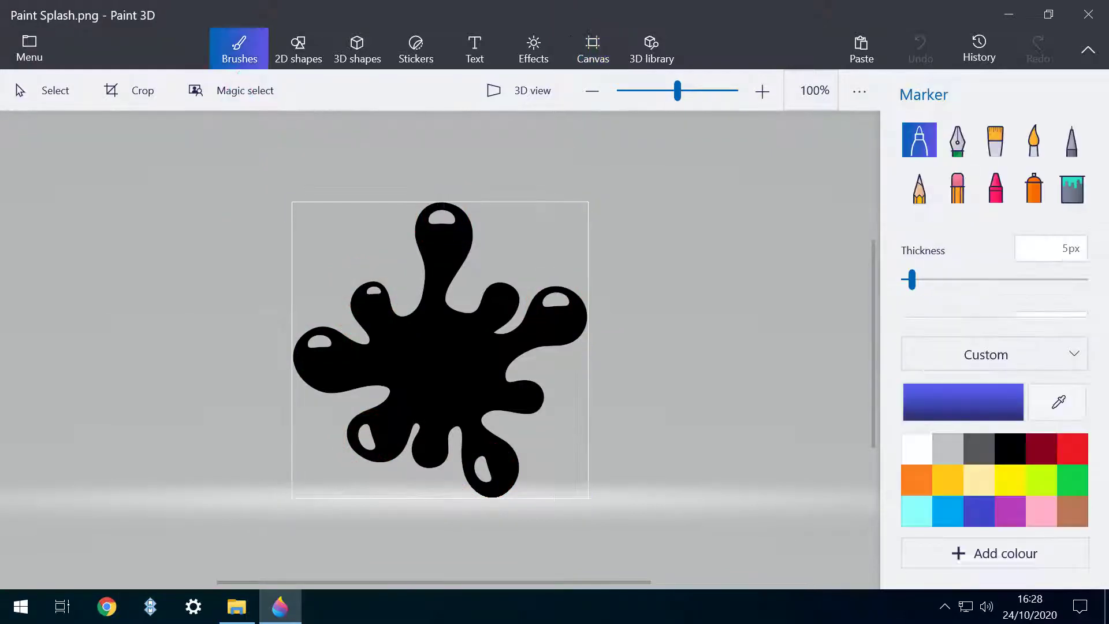
left_click(1072, 188)
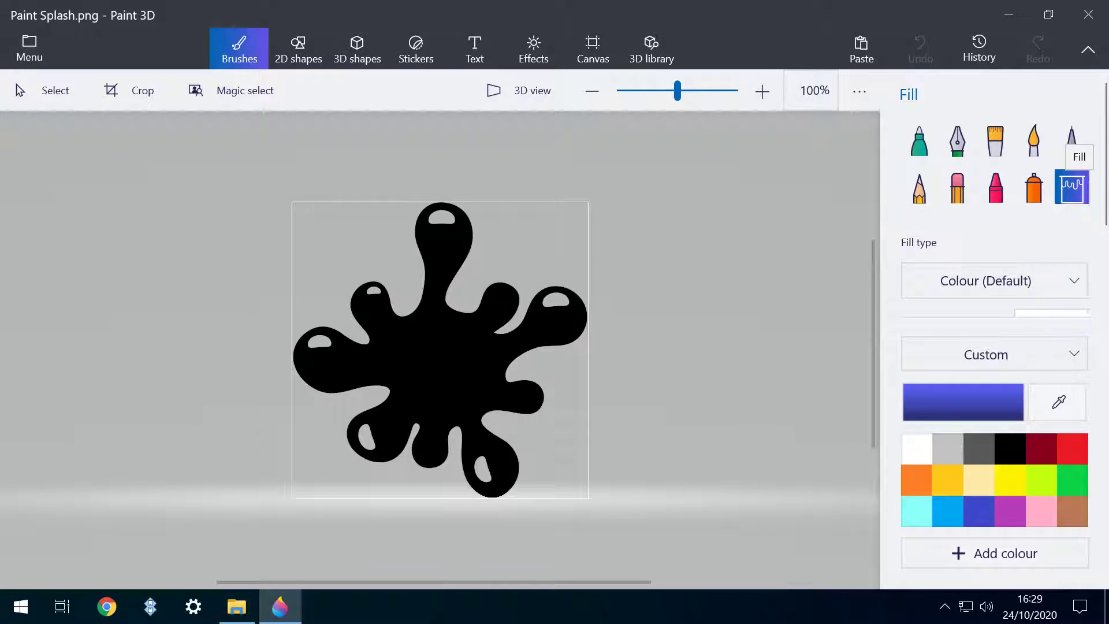
left_click(916, 449)
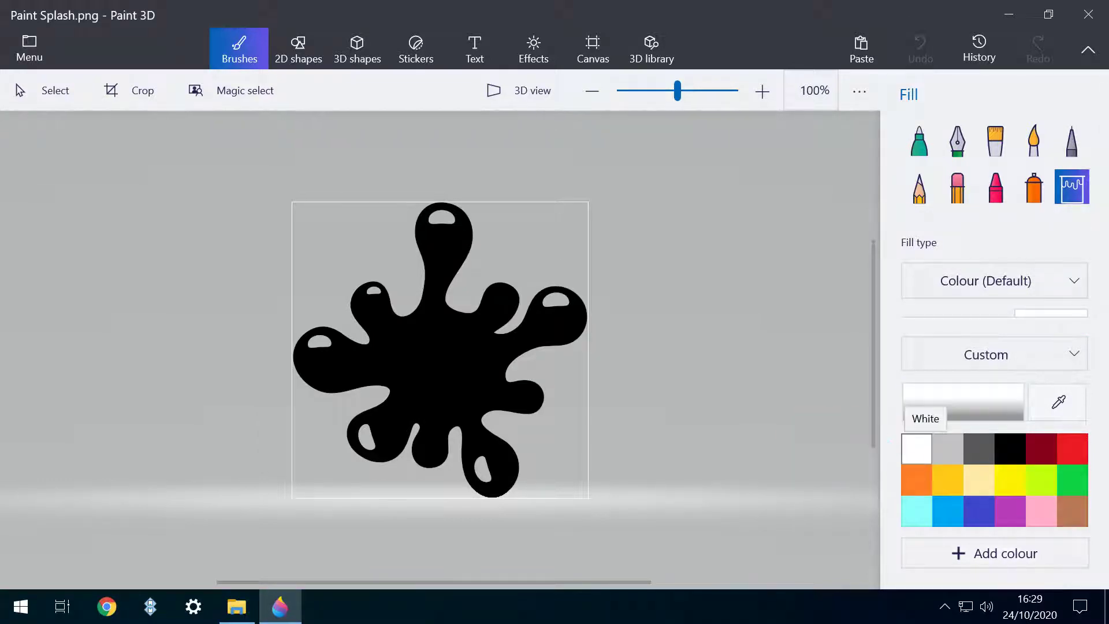
left_click(442, 218)
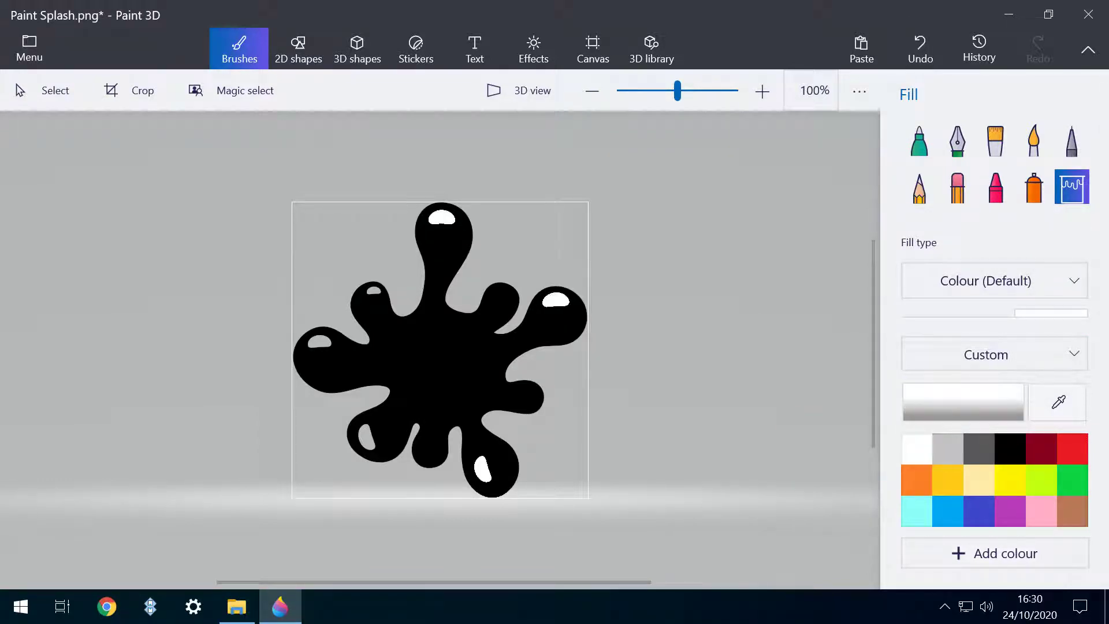
left_click(374, 290)
left_click(28, 48)
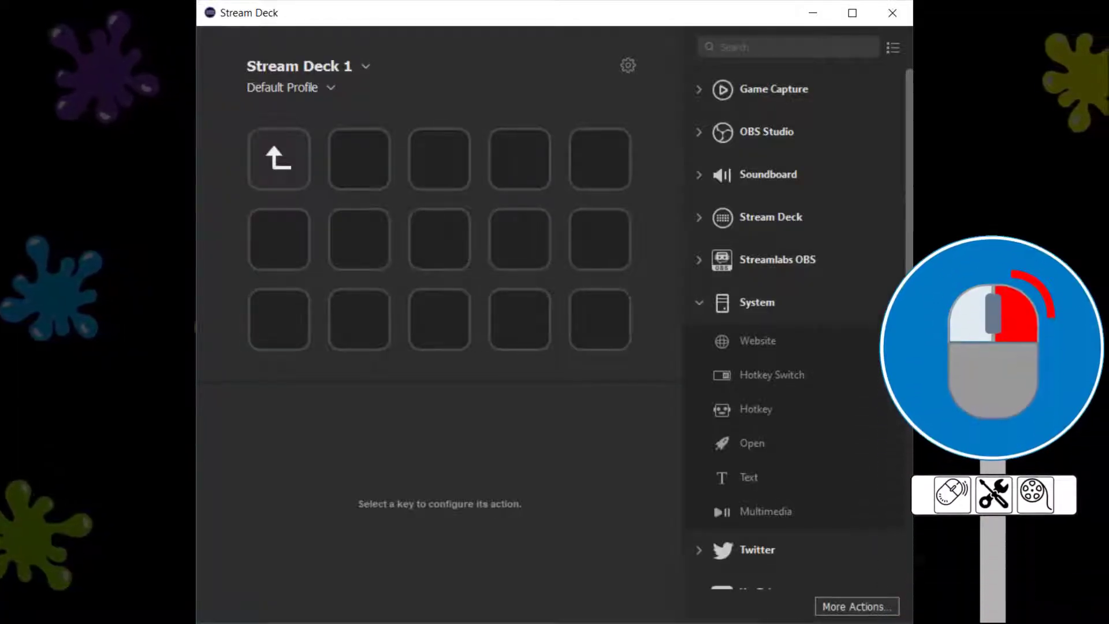
Step: Create a folder on the empty key beside the back key and set its icon from the Swatch file in Downloads
right_click(349, 142)
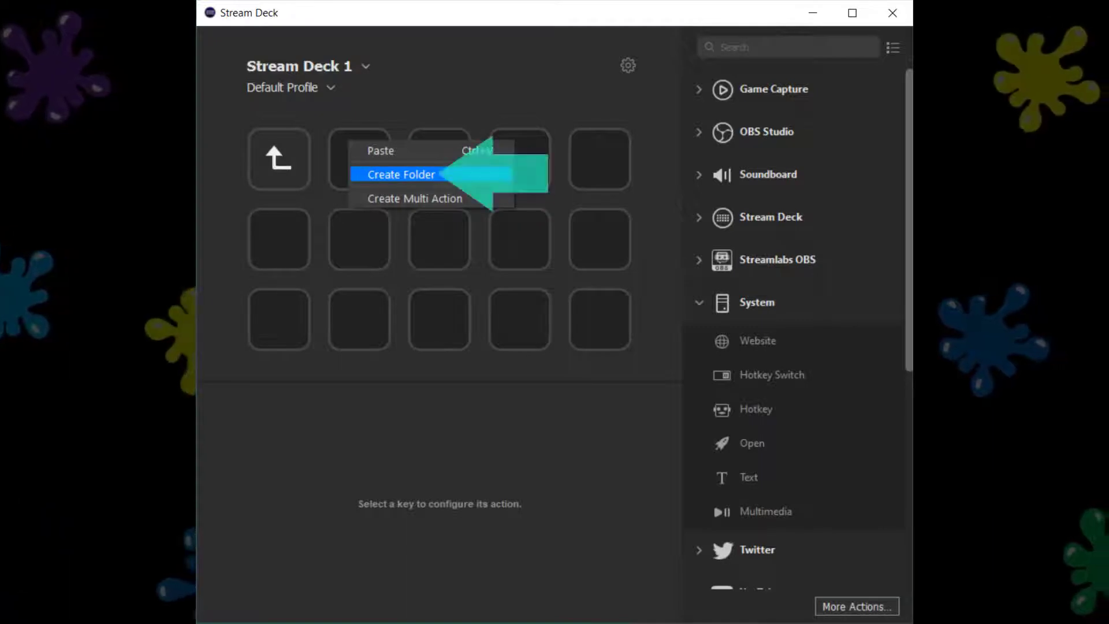
left_click(401, 174)
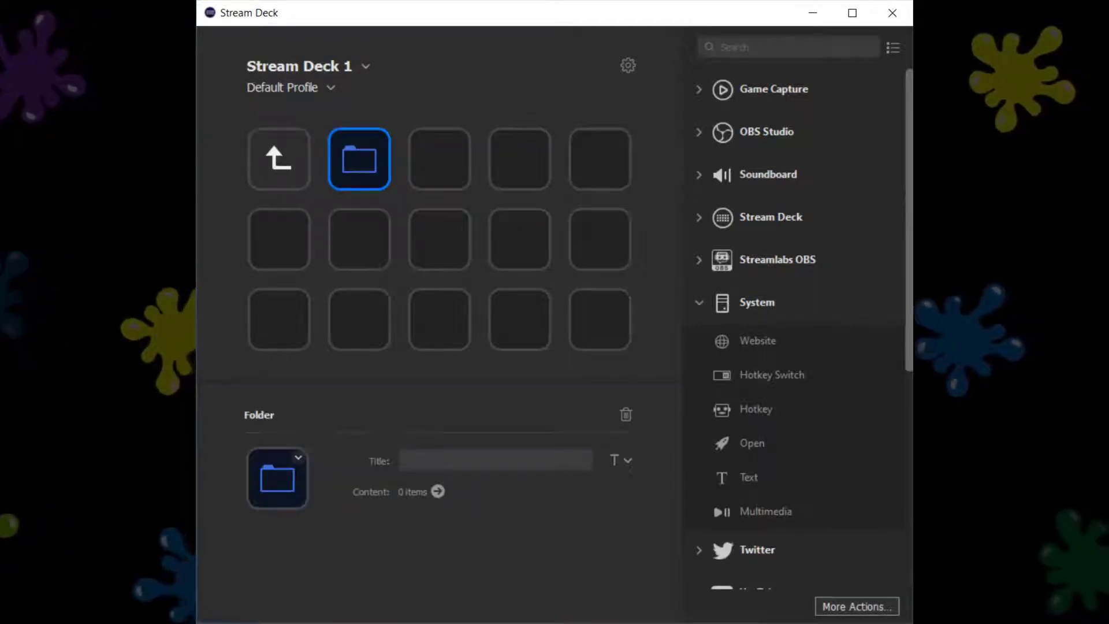
left_click(298, 457)
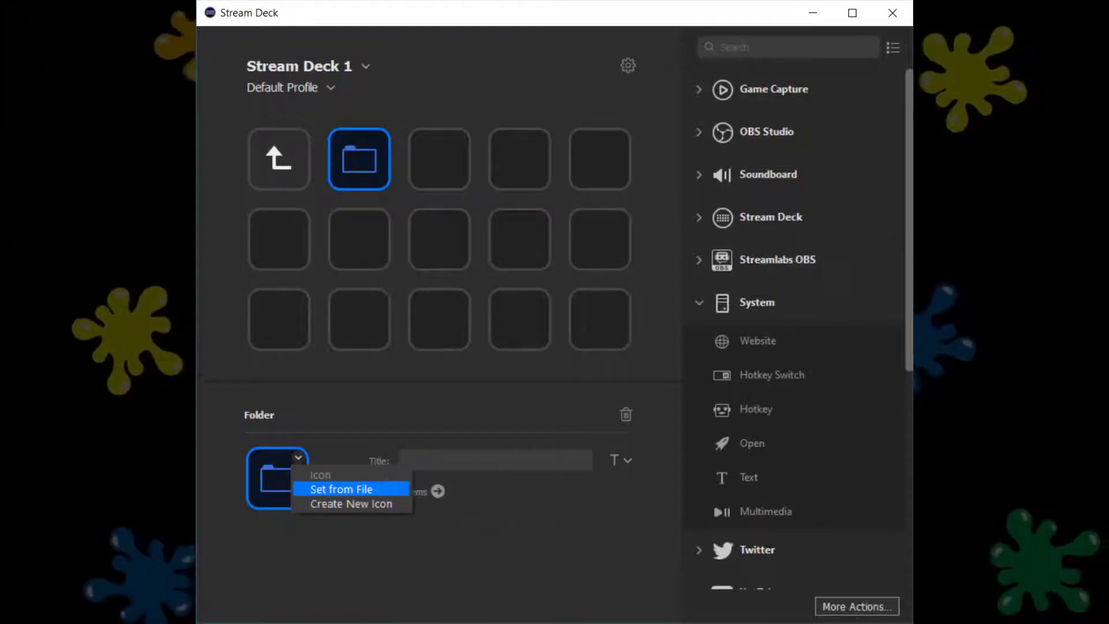
left_click(341, 488)
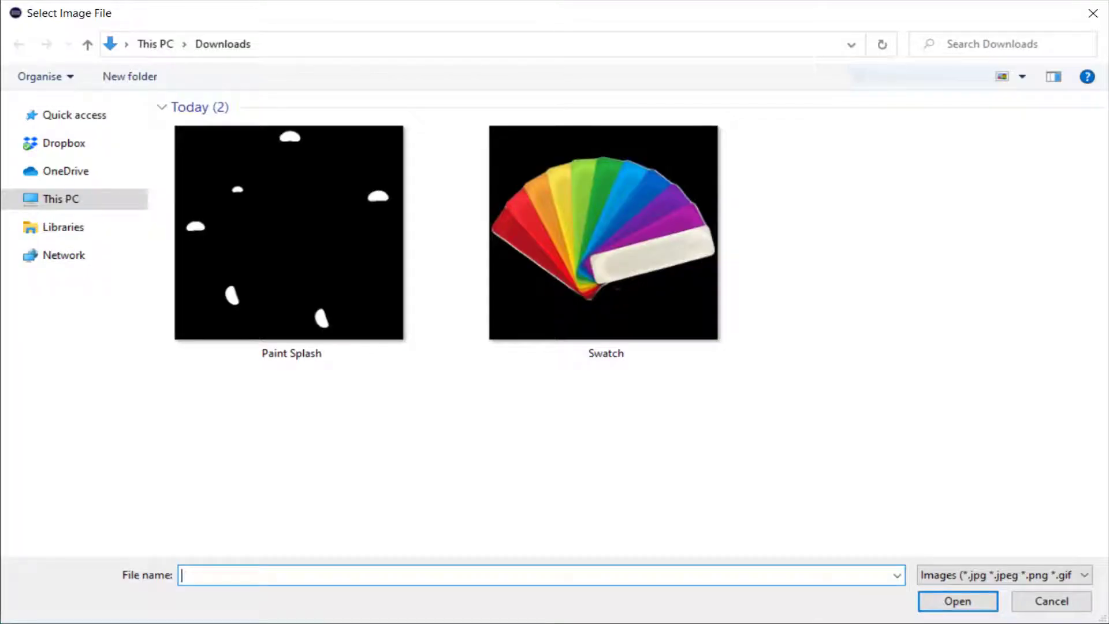
left_click(604, 241)
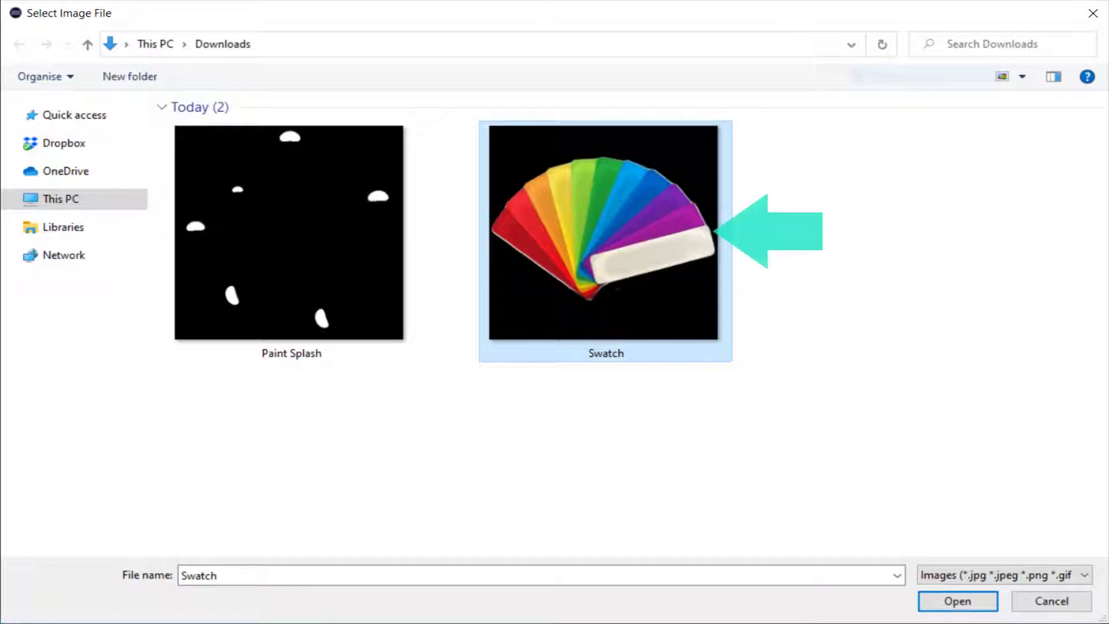
key("Return")
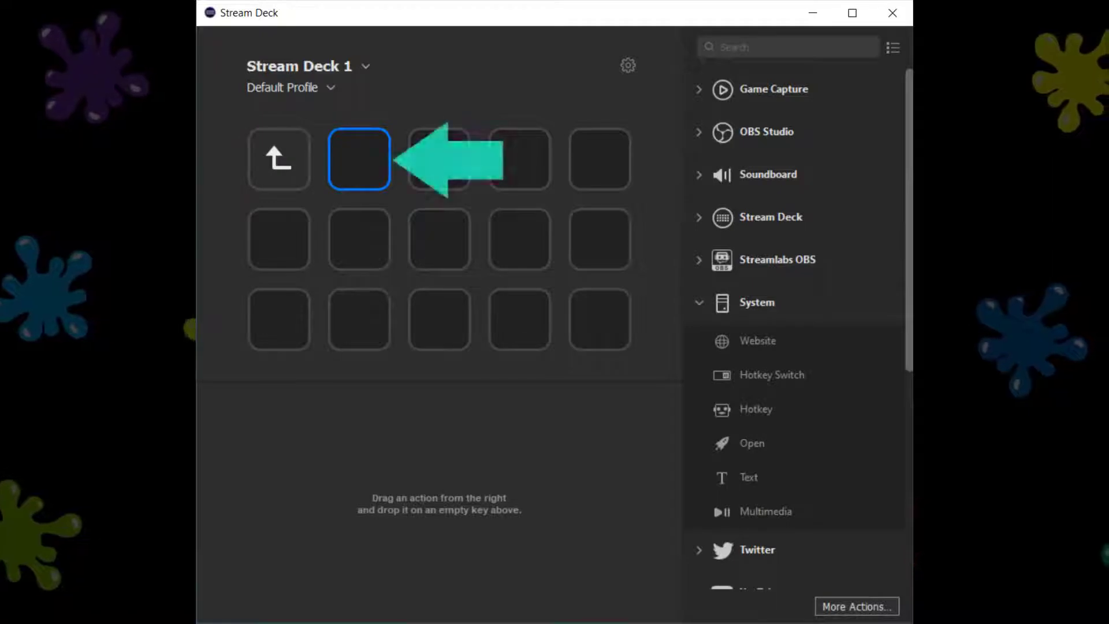
Step: Create a multi action on the first empty key inside the new folder
right_click(349, 179)
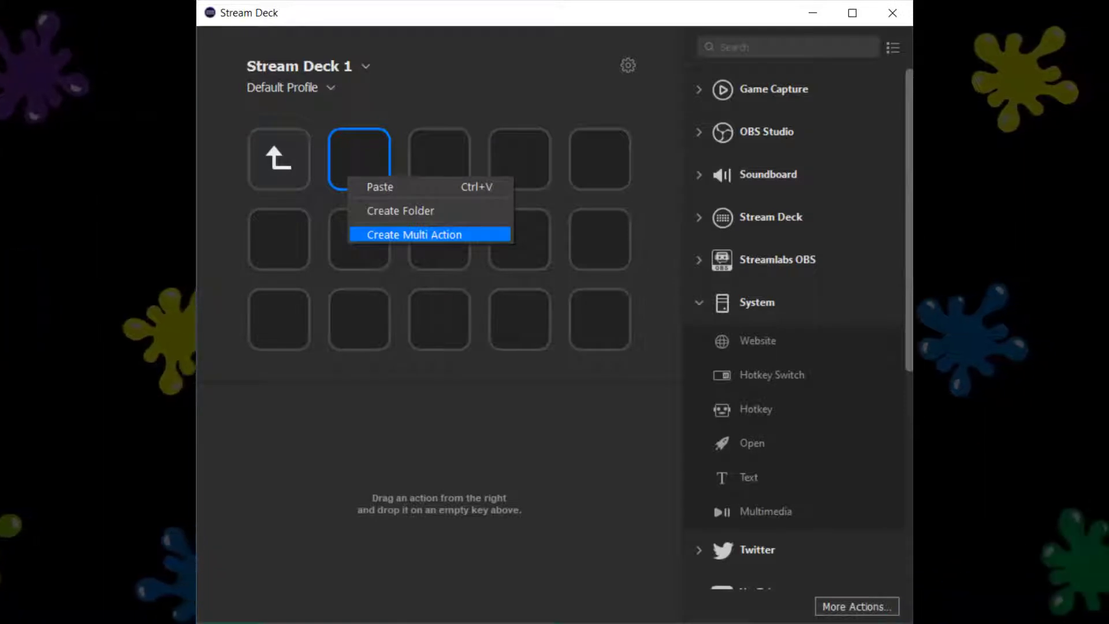
left_click(430, 233)
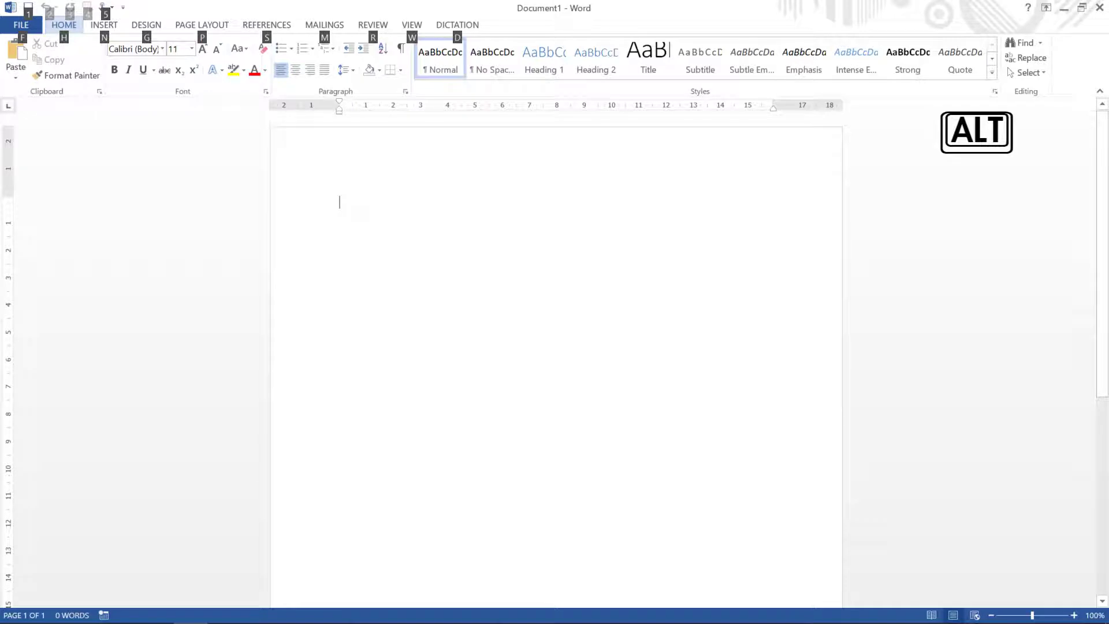
Step: Switch to Word and set the font colour to red from the standard colours
key("h")
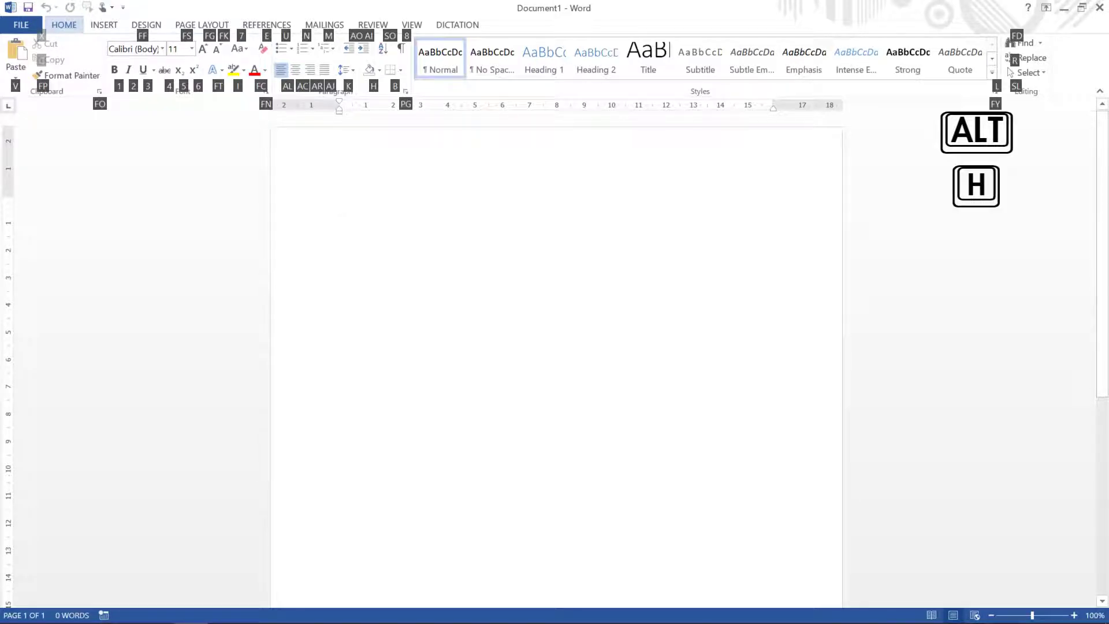
key("f")
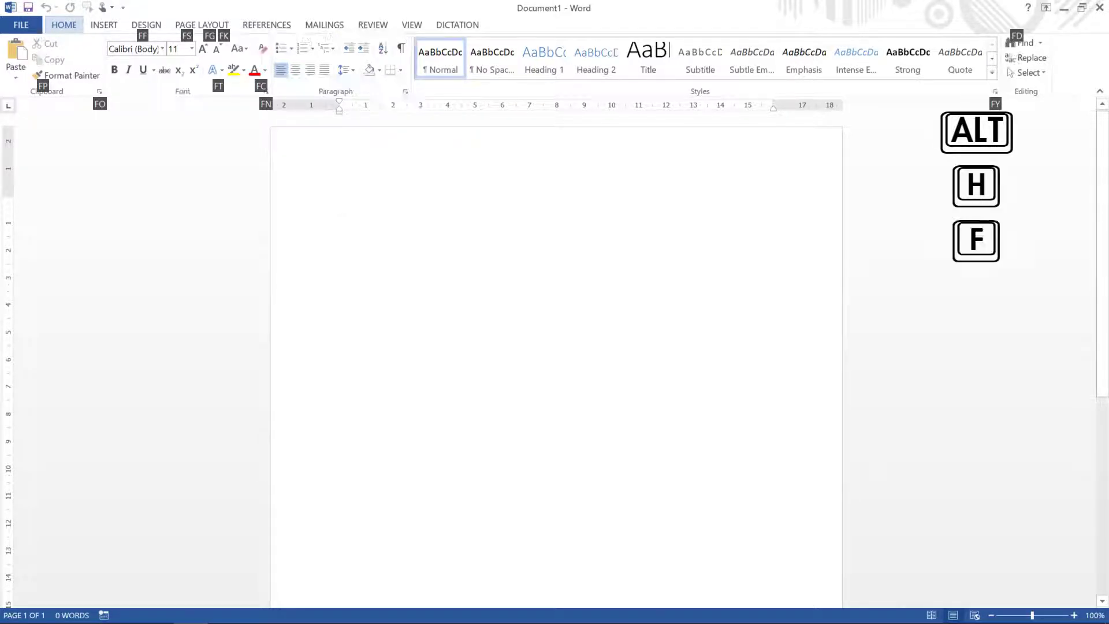
key("c")
key("Tab")
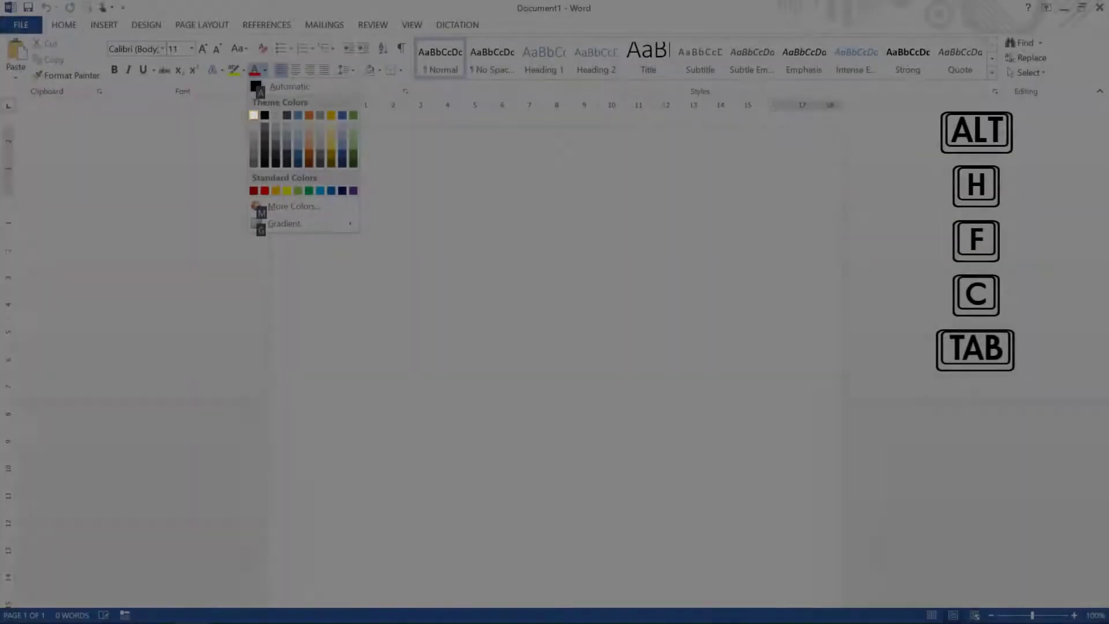
key("Down")
key("Down")
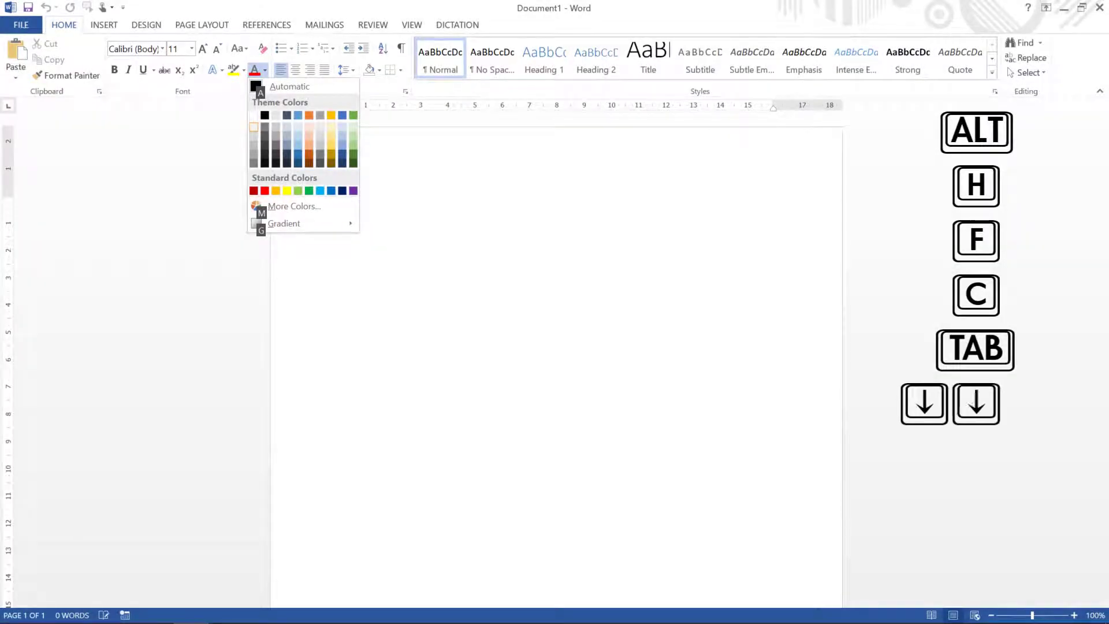
key("Down")
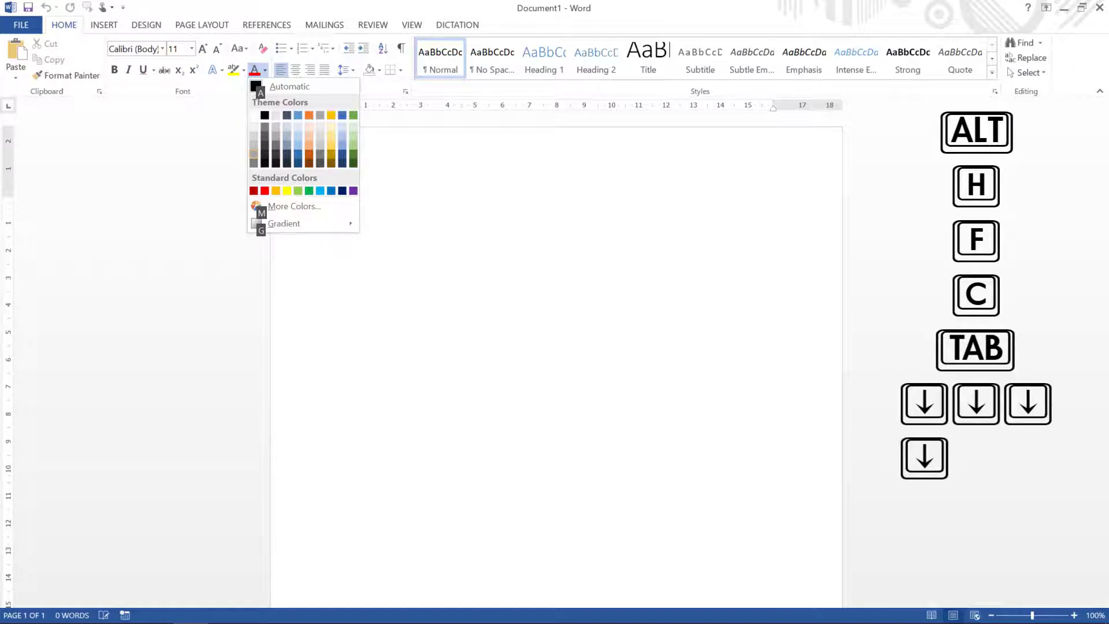
key("Down")
key("Down")
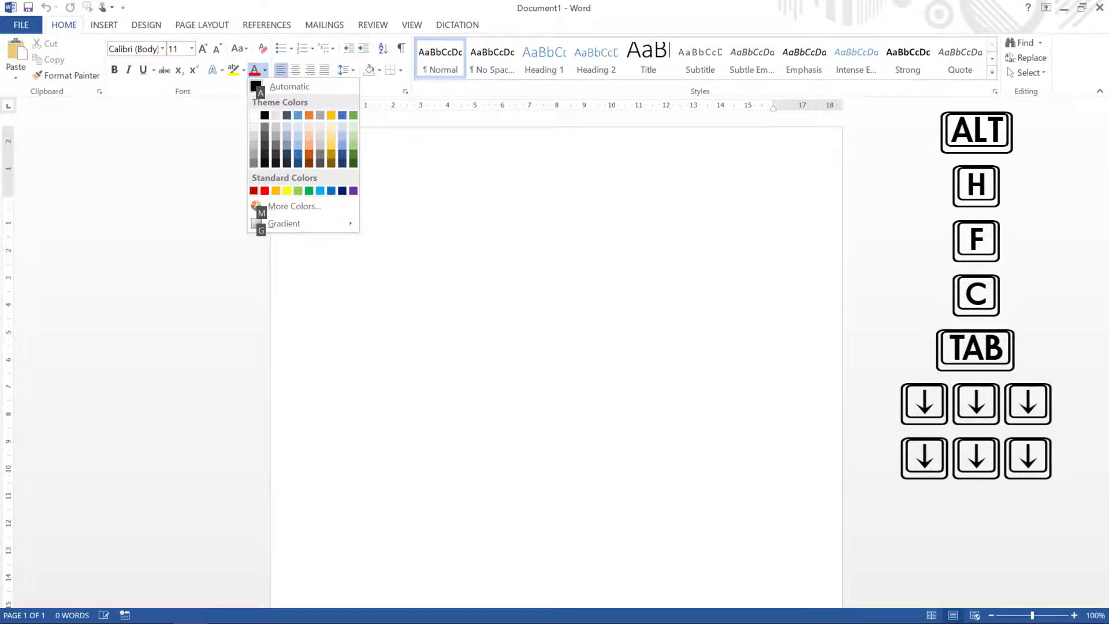
key("Right")
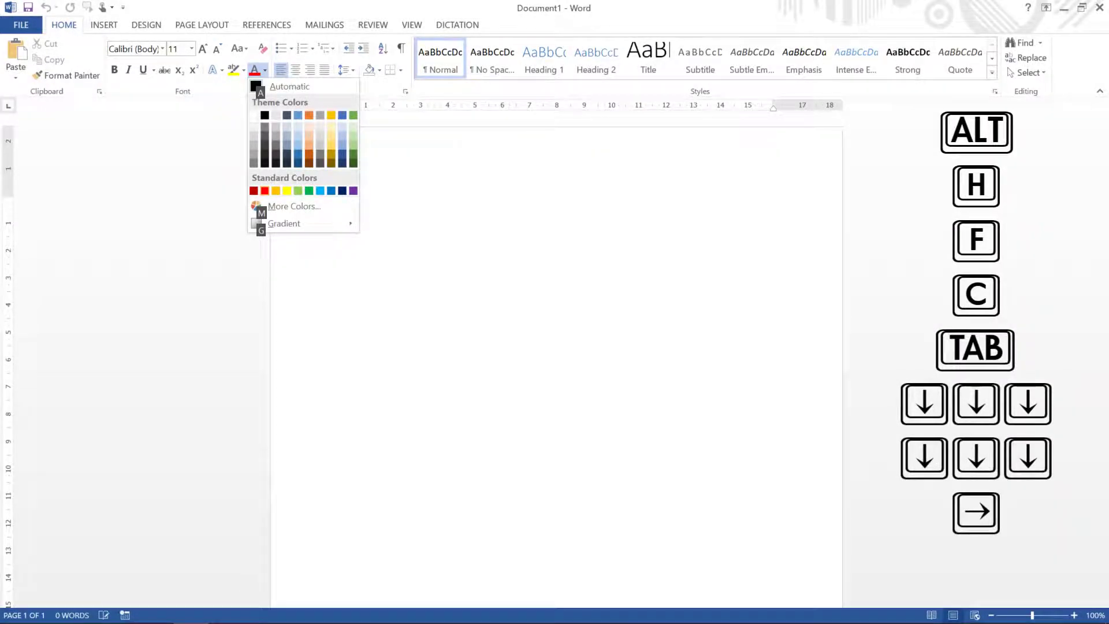
key("Return")
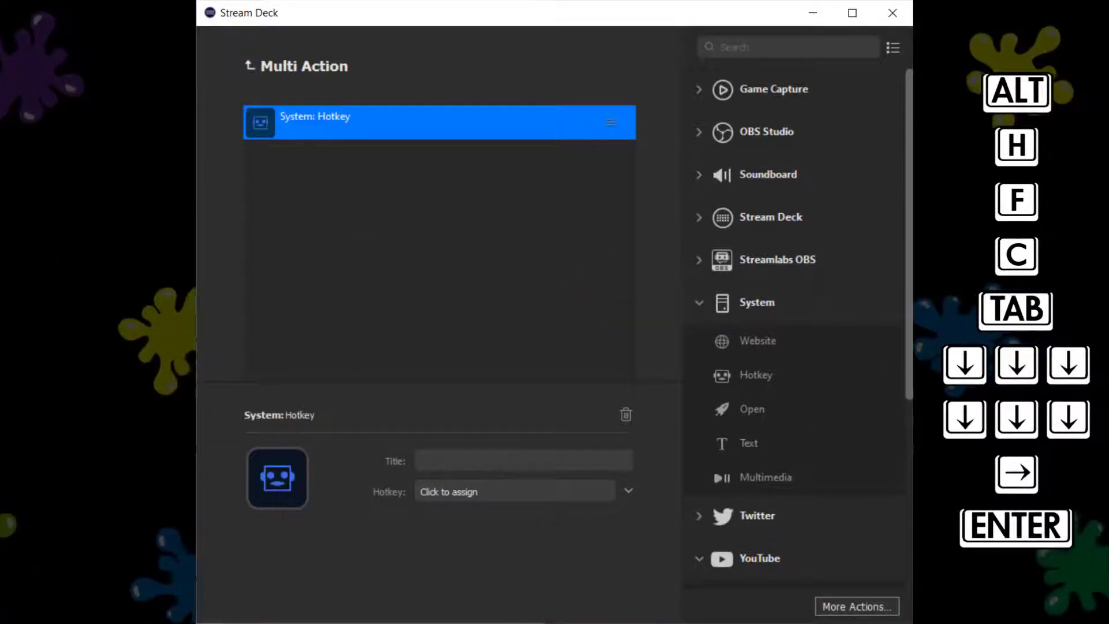
Step: In Stream Deck, build the multi action's opening hotkey sequence as Alt, H, F, C and Tab
left_click(514, 490)
key("alt")
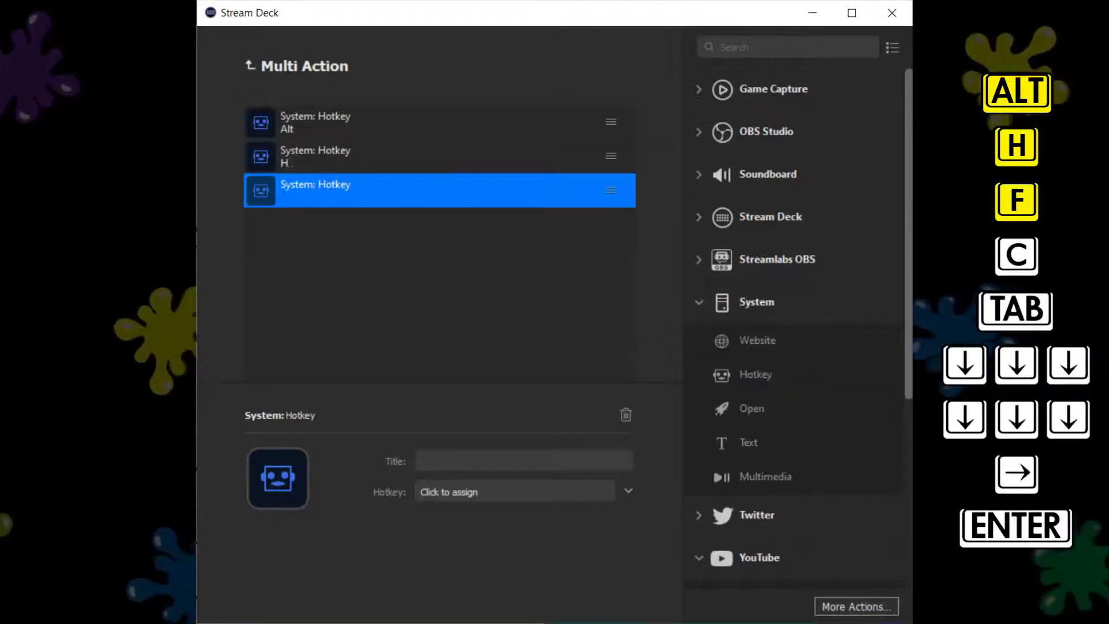
key("f")
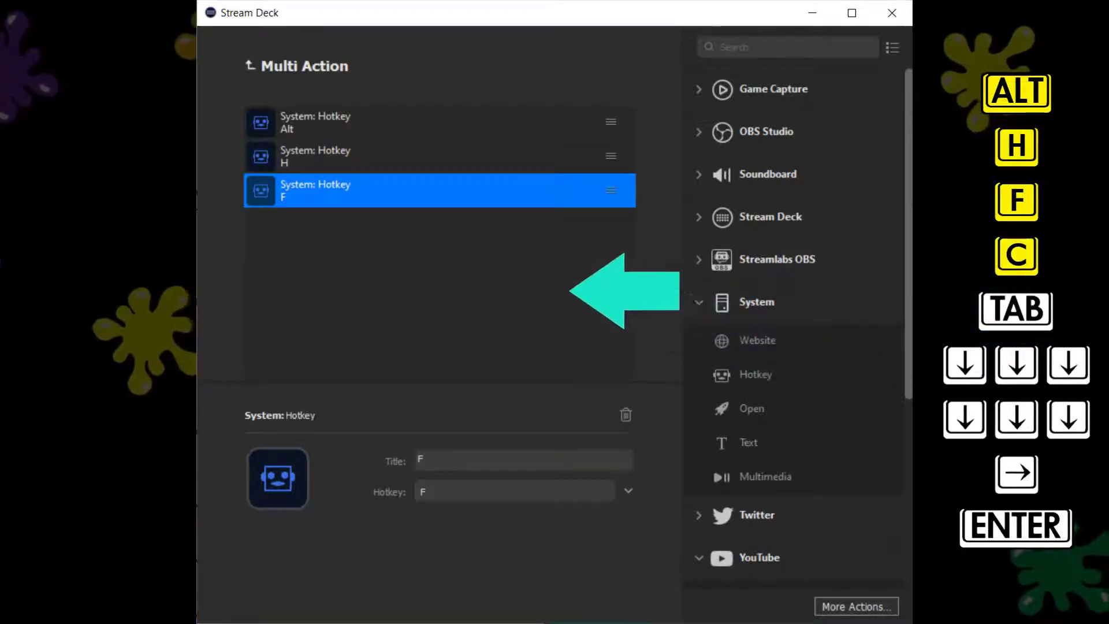
key("c")
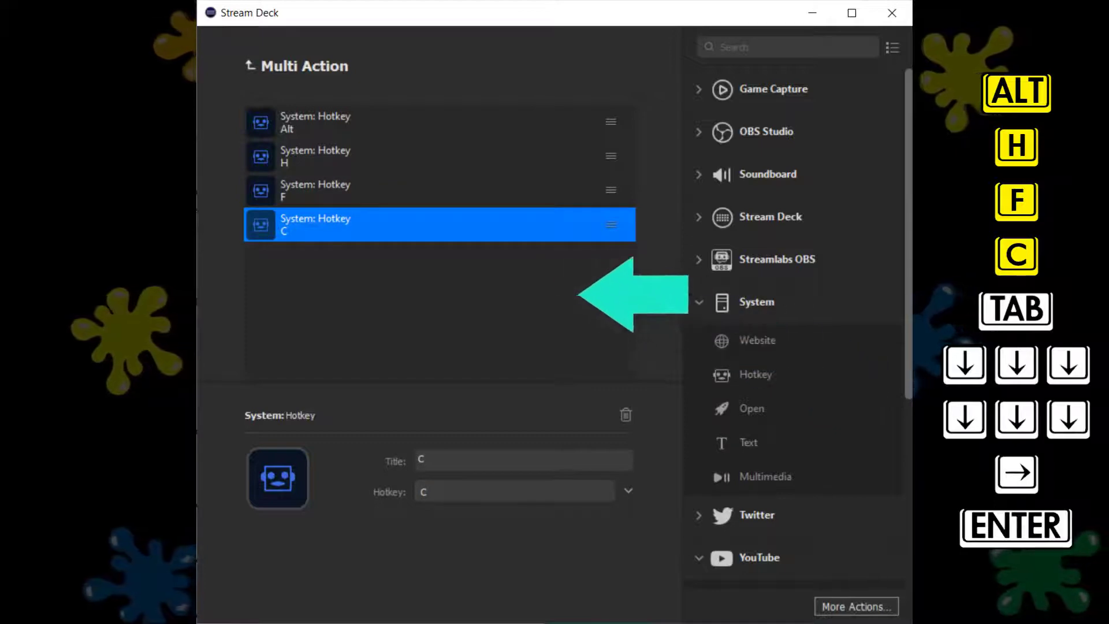
key("Tab")
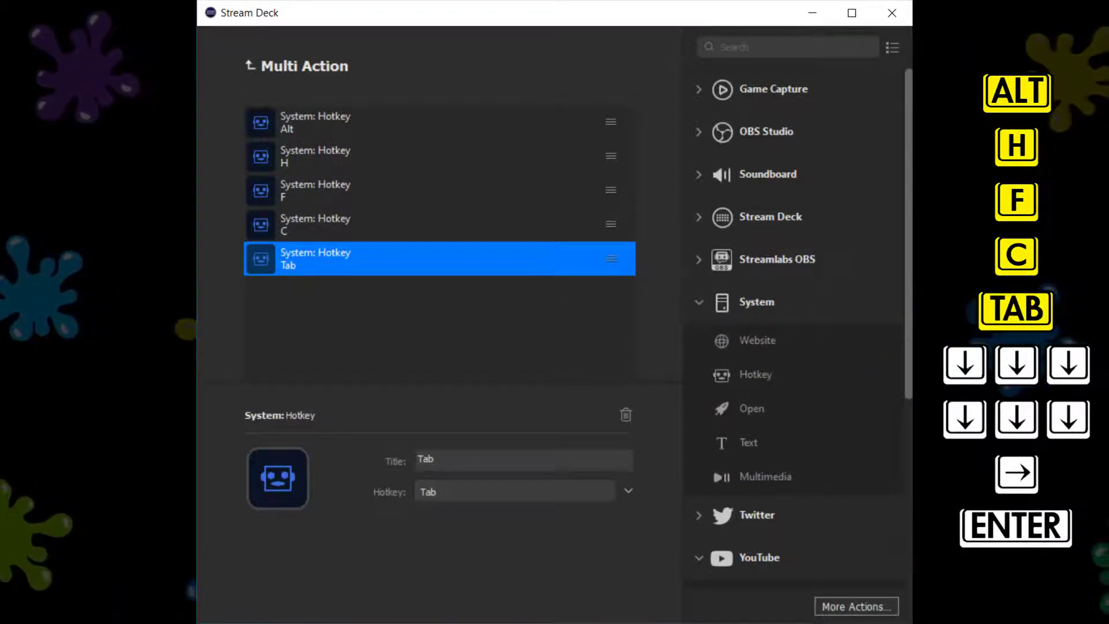
Step: Add a Down hotkey after Tab and duplicate it until the multi action has six Down hotkeys
left_click_drag(755, 374, 439, 293)
key("Down")
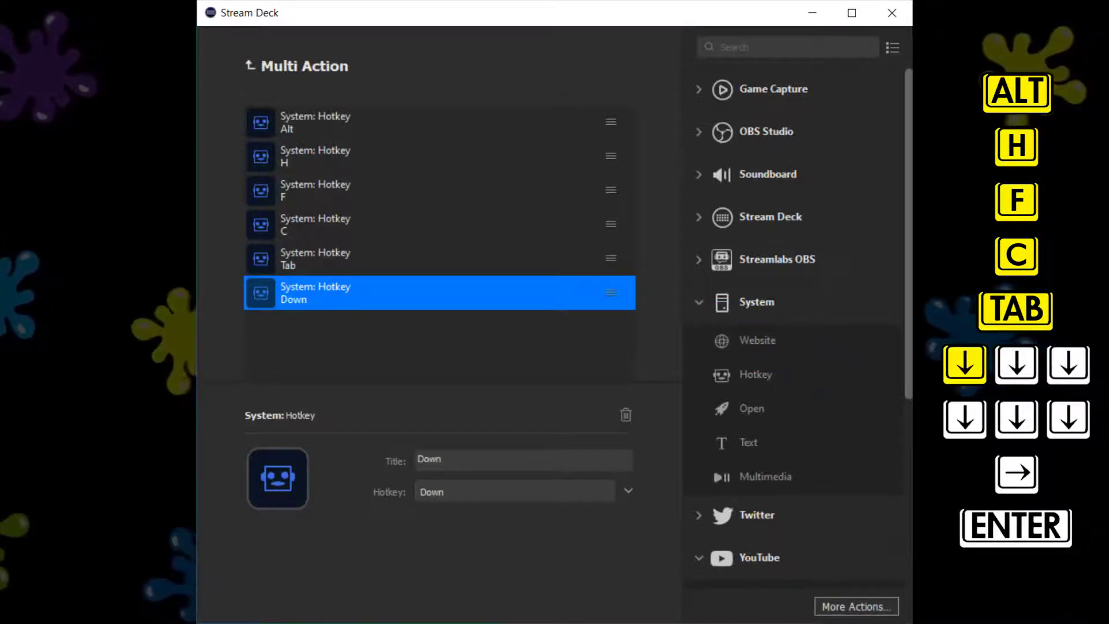
right_click(439, 293)
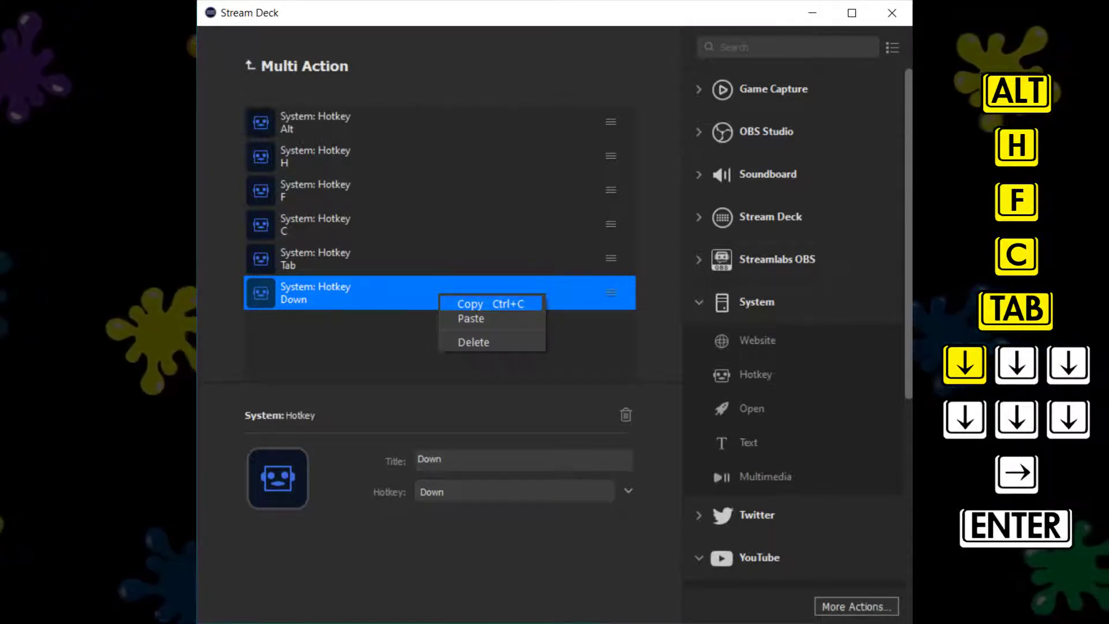
left_click(490, 304)
key("ctrl+v")
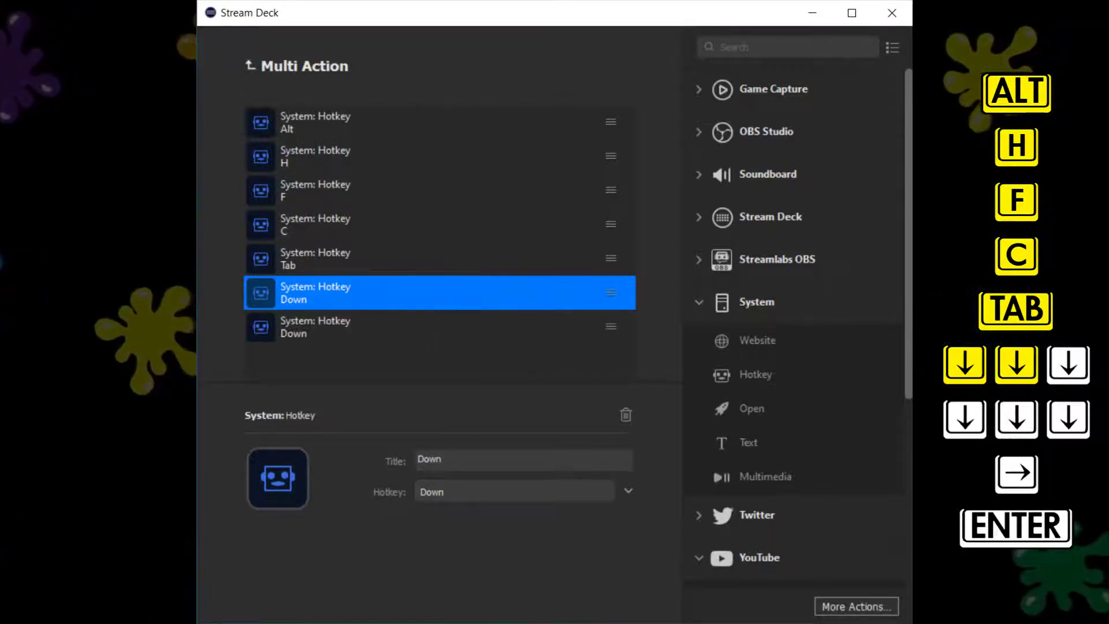
key("ctrl+v")
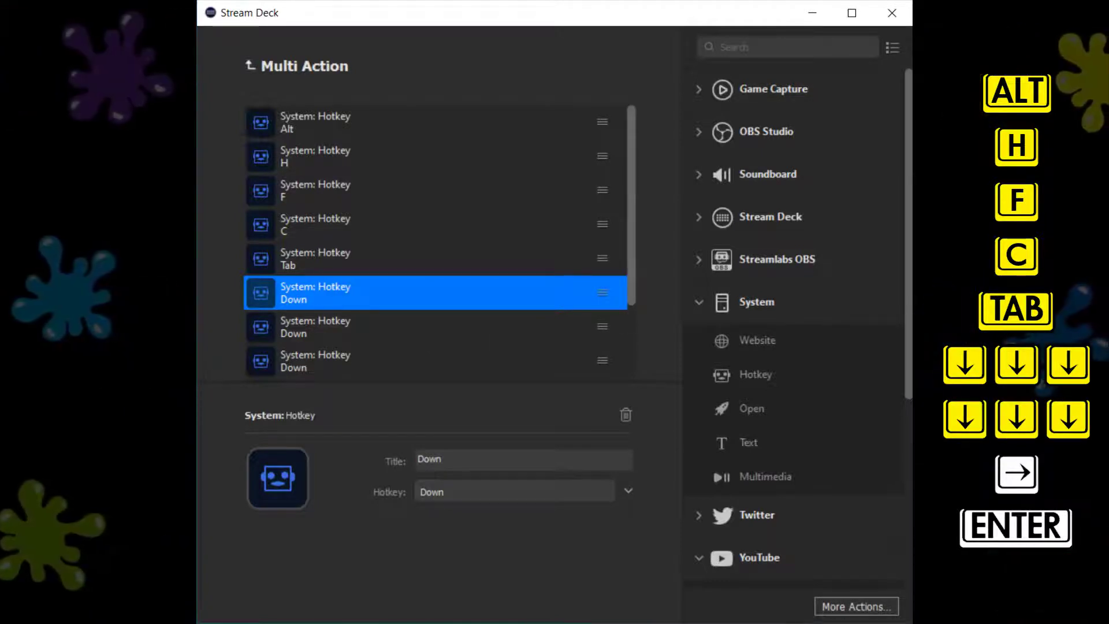
key("ctrl+v")
key("ctrl+v")
key("ctrl+v")
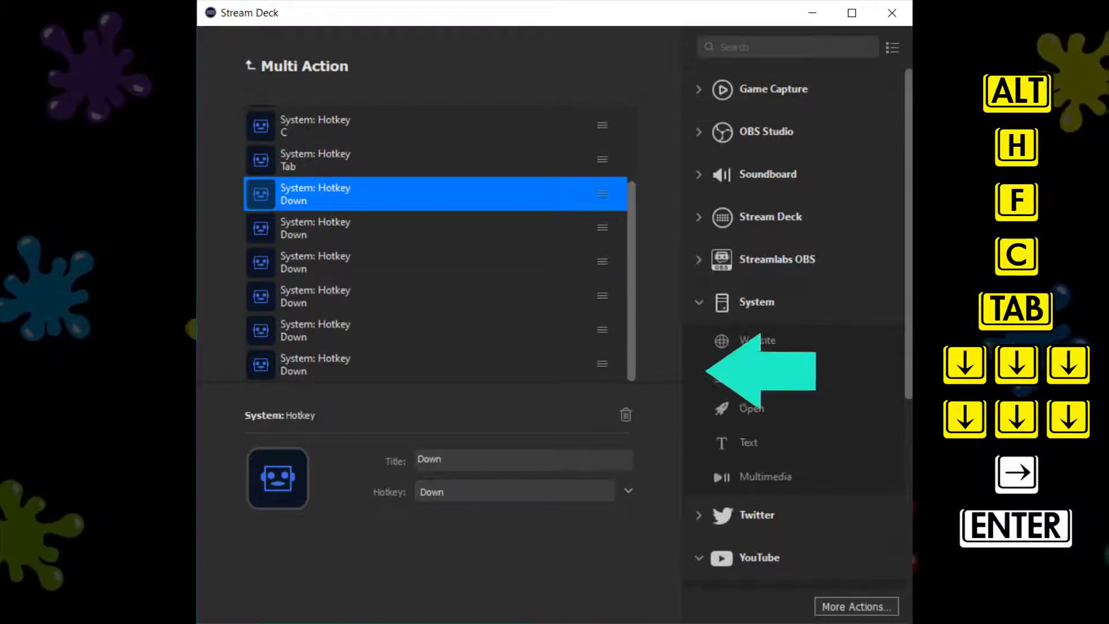
Step: Add Right and Return hotkeys at the end of the multi action and return to the folder's keys
left_click_drag(755, 374, 435, 364)
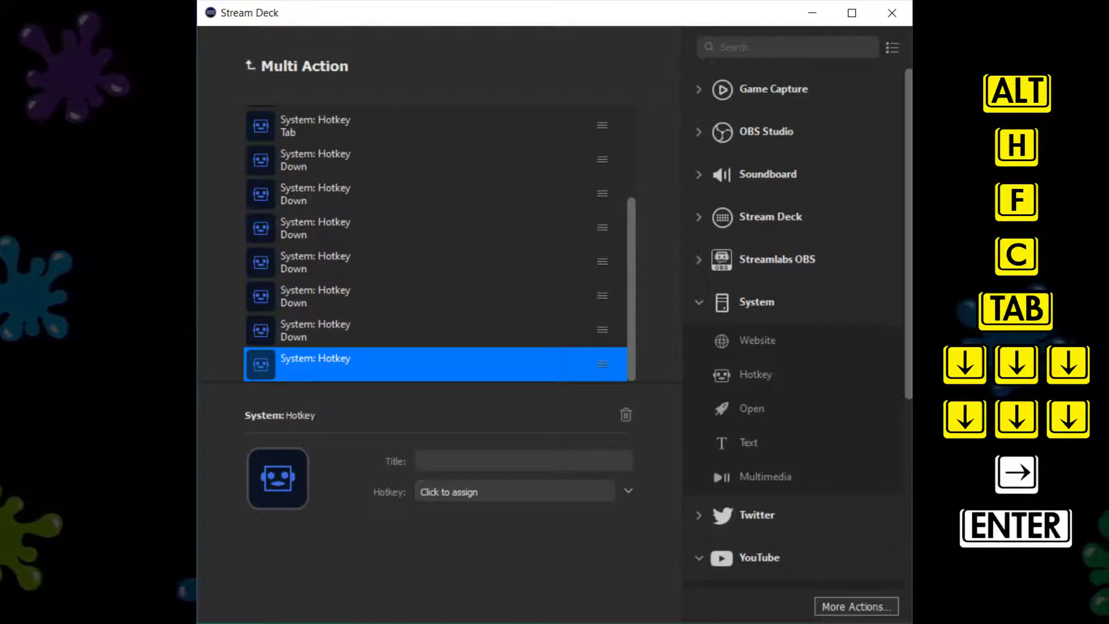
key("Right")
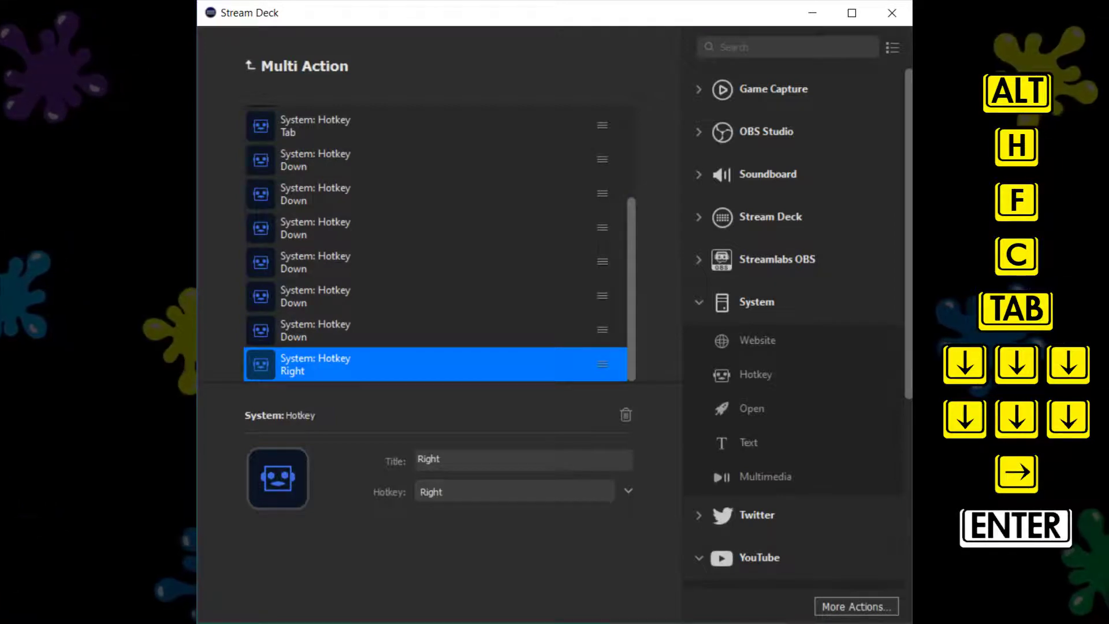
left_click_drag(750, 374, 439, 364)
key("Return")
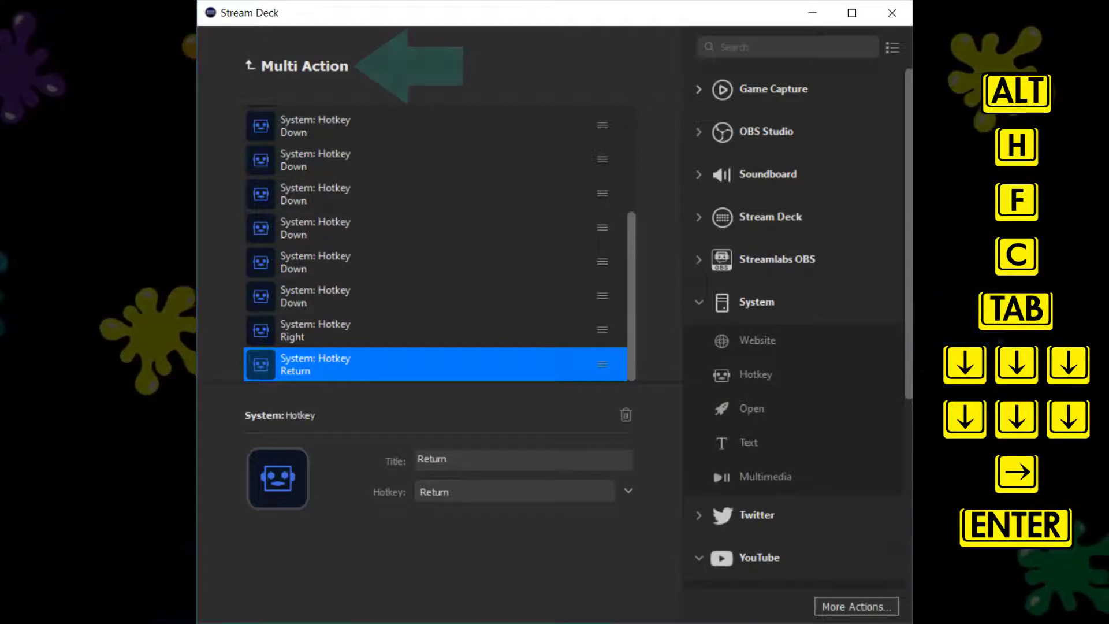
left_click(250, 66)
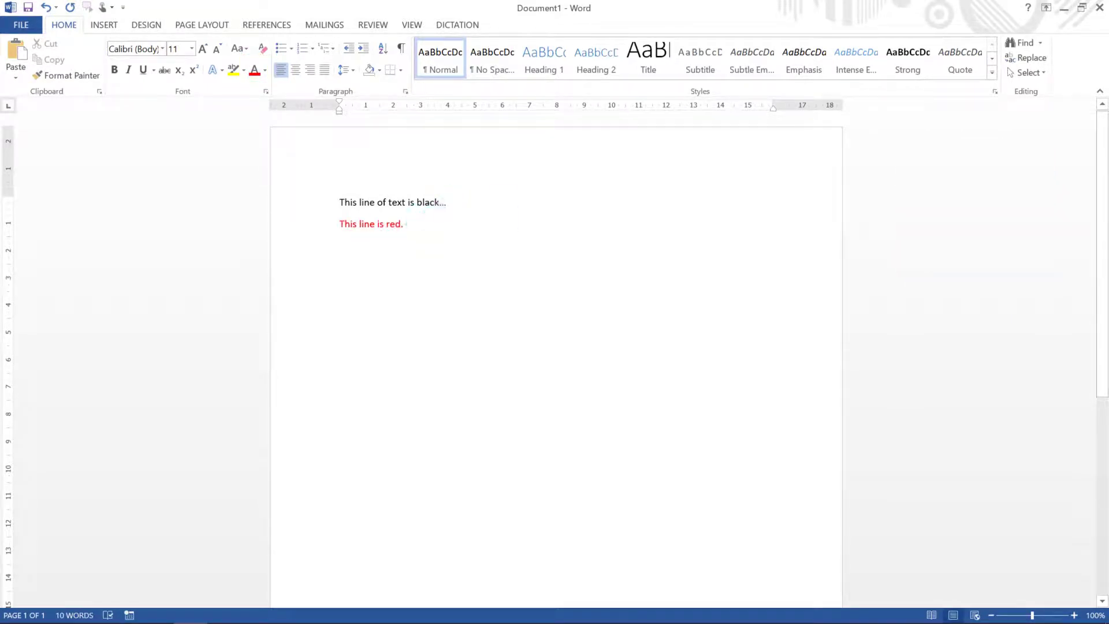
Step: In Word, open the More Colors dialog for the red font colour and examine its custom colour values
key("alt+h")
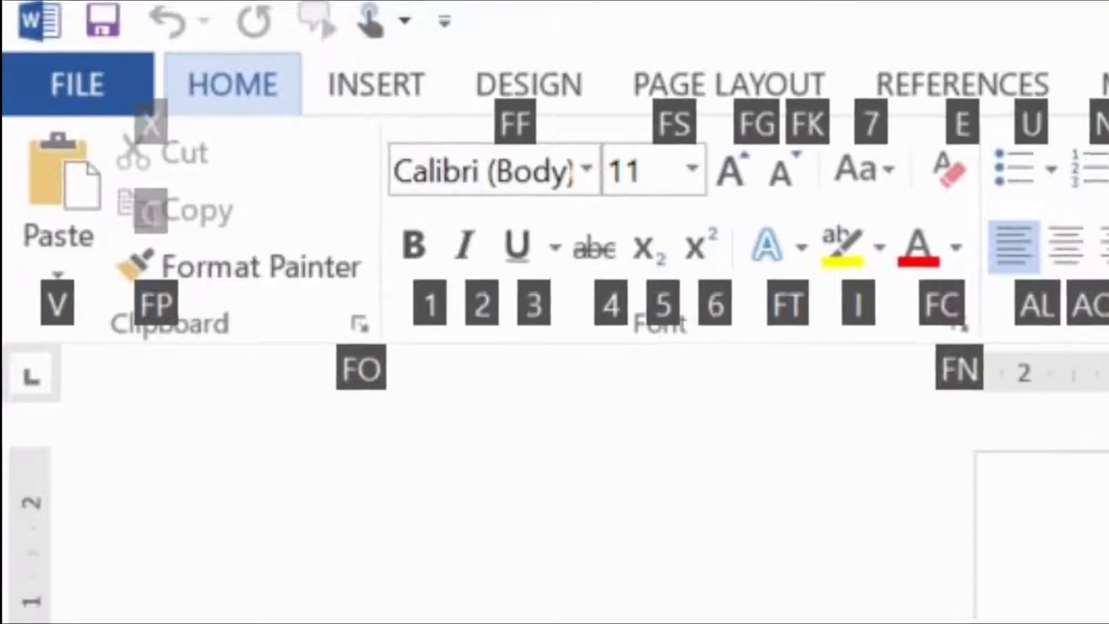
key("f")
key("c")
key("Down")
key("Down")
key("Down")
key("Down")
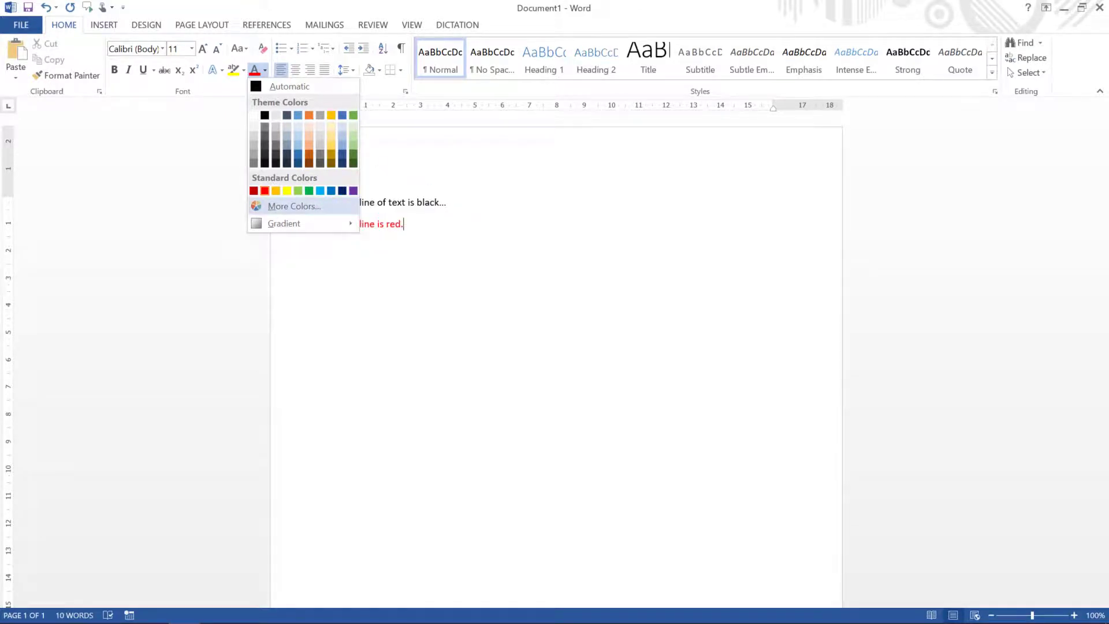
key("m")
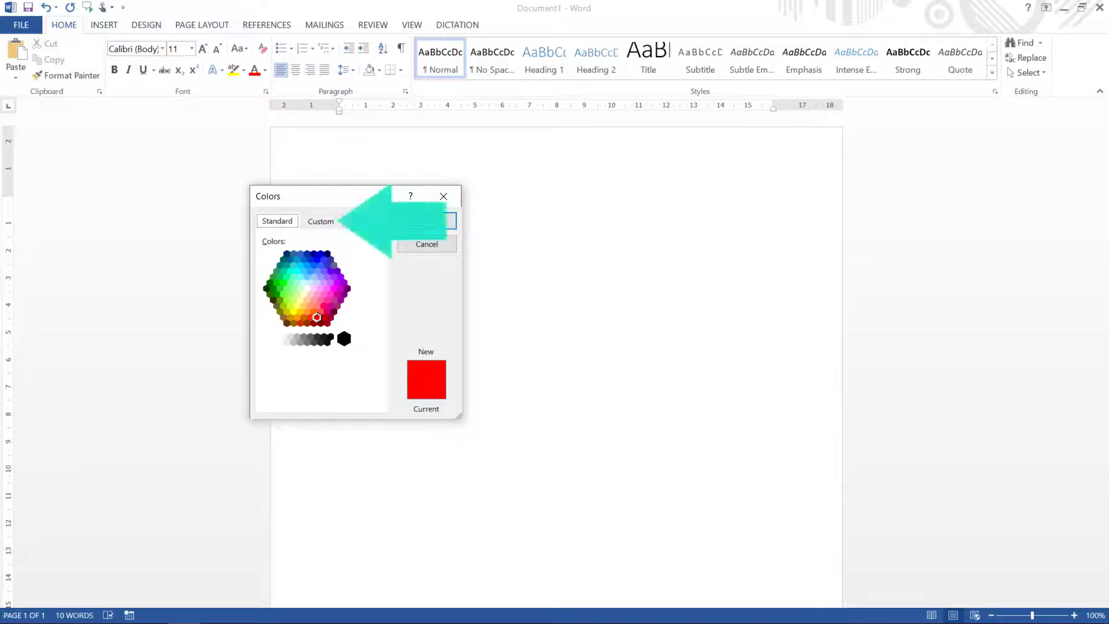
key("ctrl+Tab")
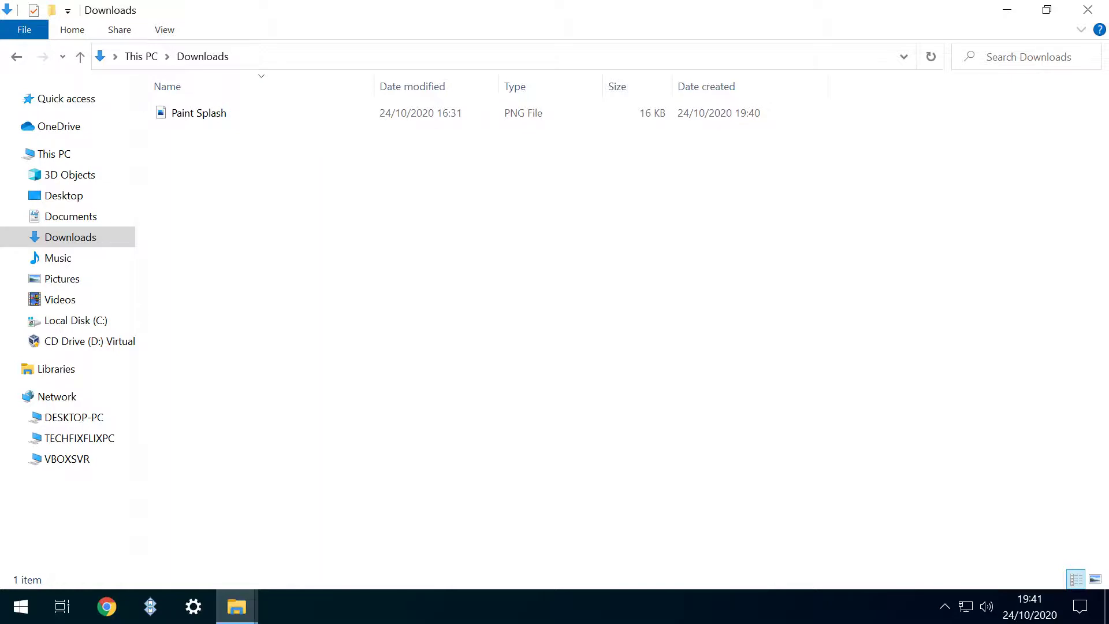
Step: Open the Paint Splash image in Paint 3D and set the custom colour to red 255, green 0, blue 0
right_click(222, 113)
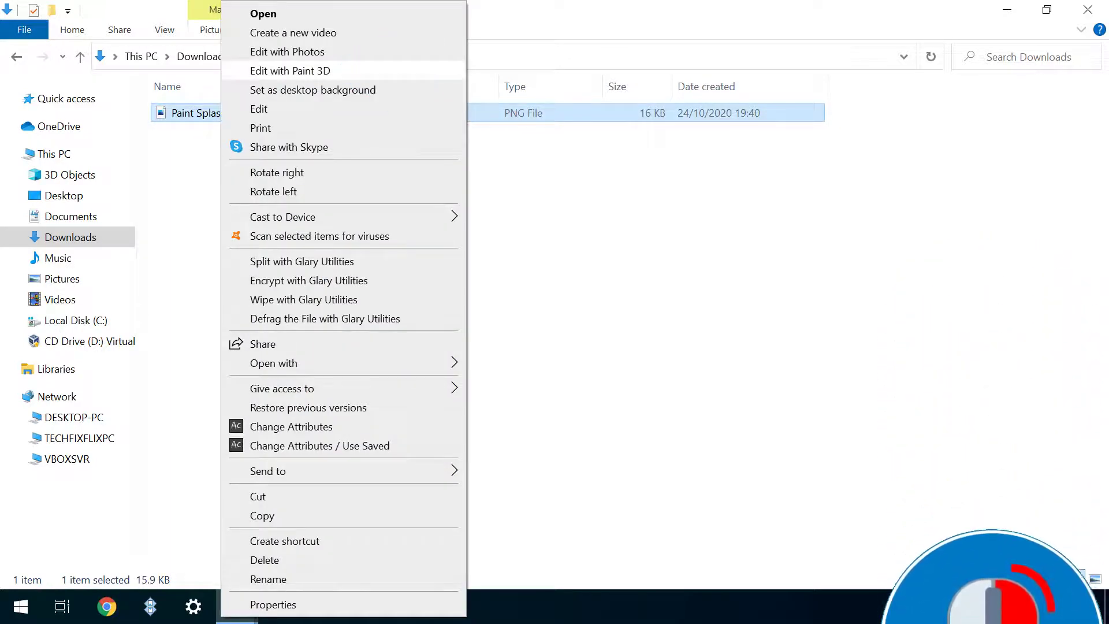
left_click(290, 71)
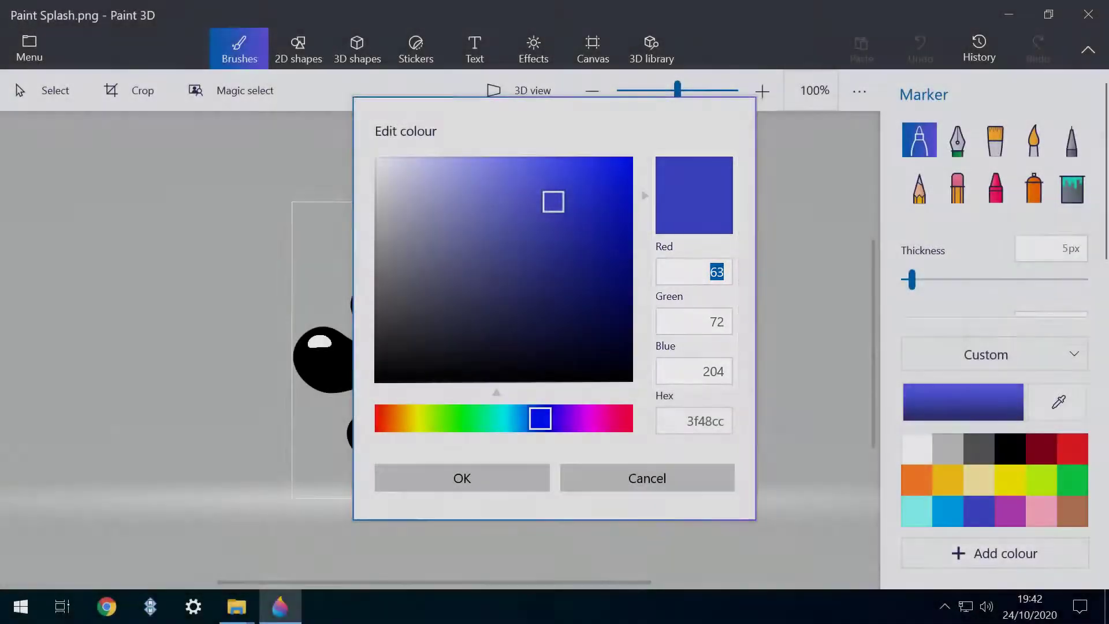
type("255")
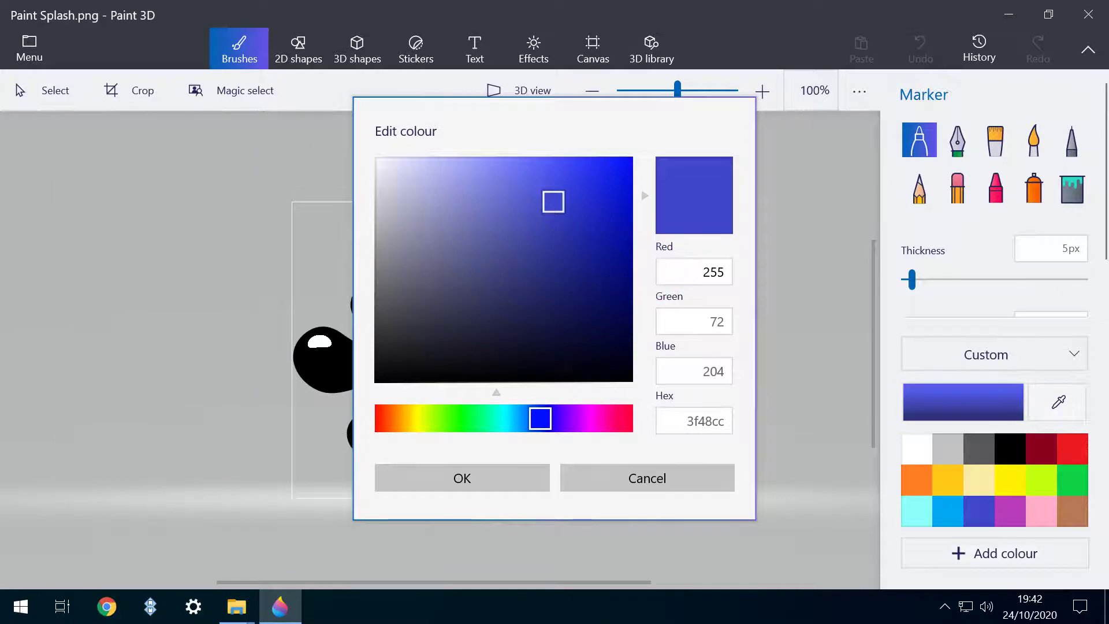
key("Tab")
type("0")
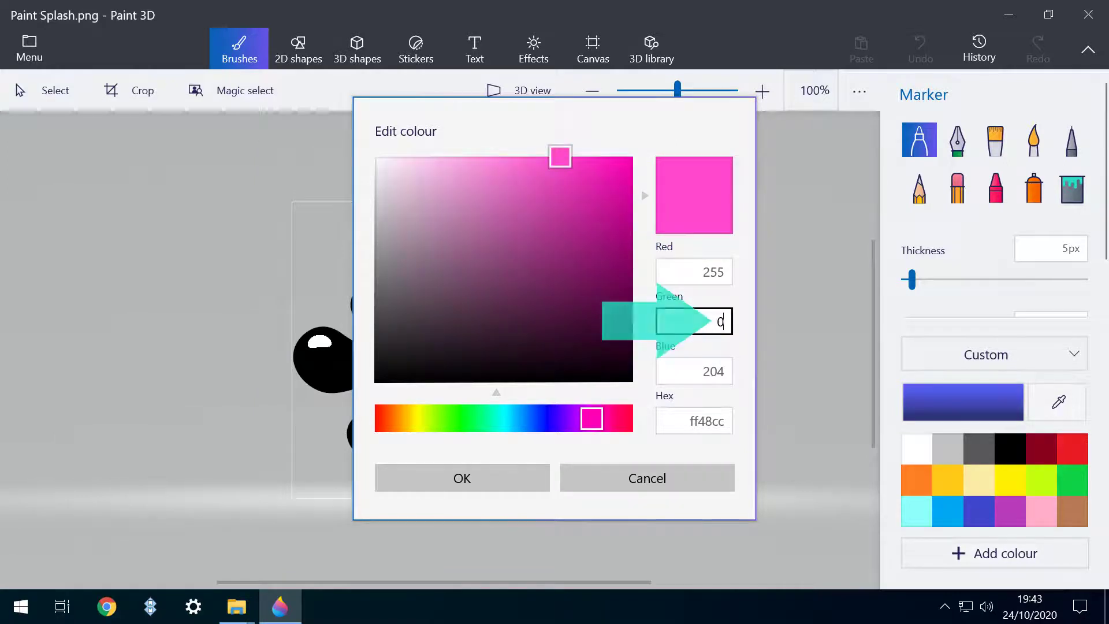
key("Tab")
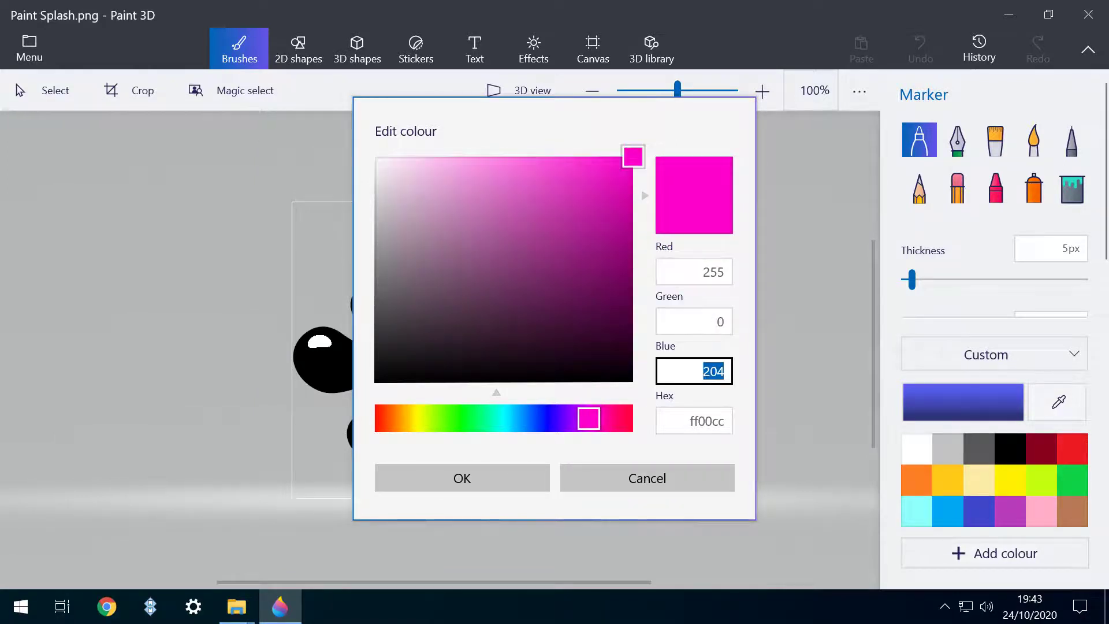
type("0")
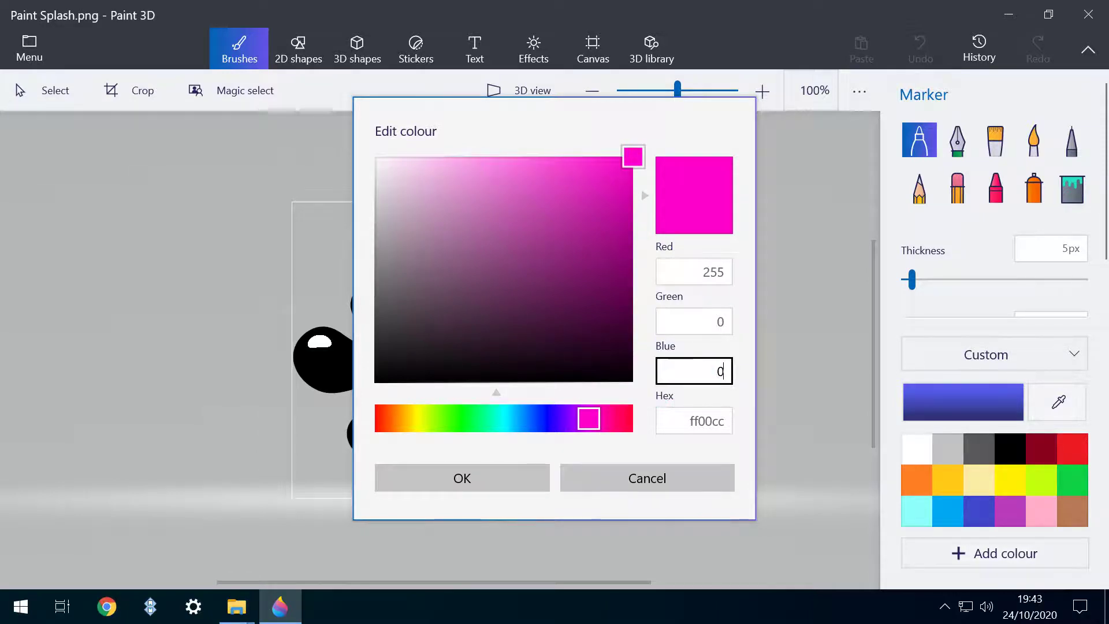
key("Tab")
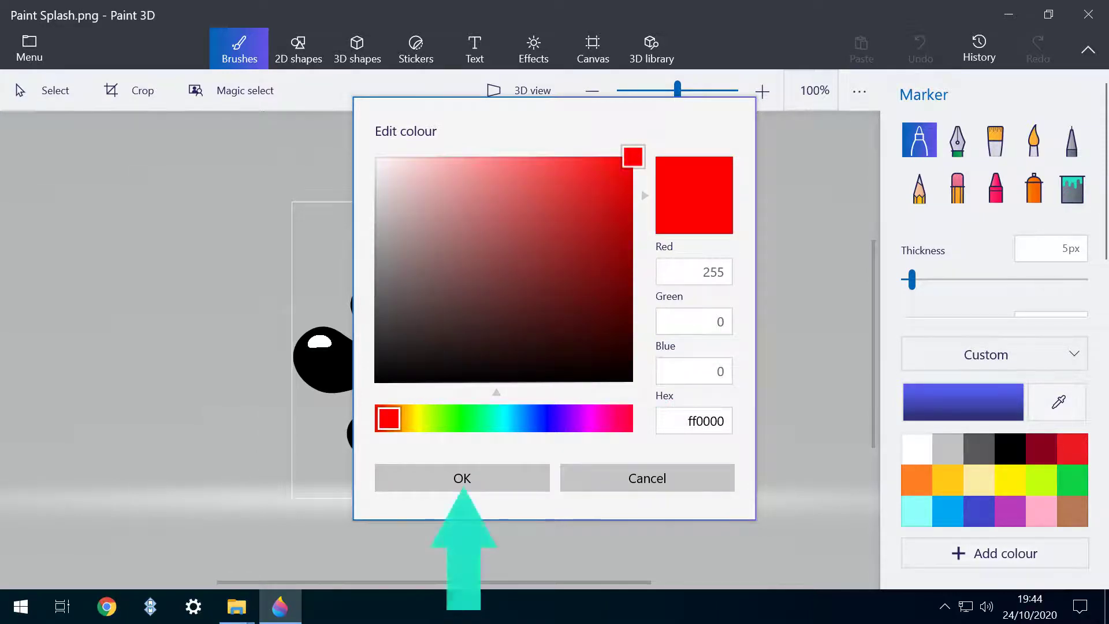
left_click(462, 478)
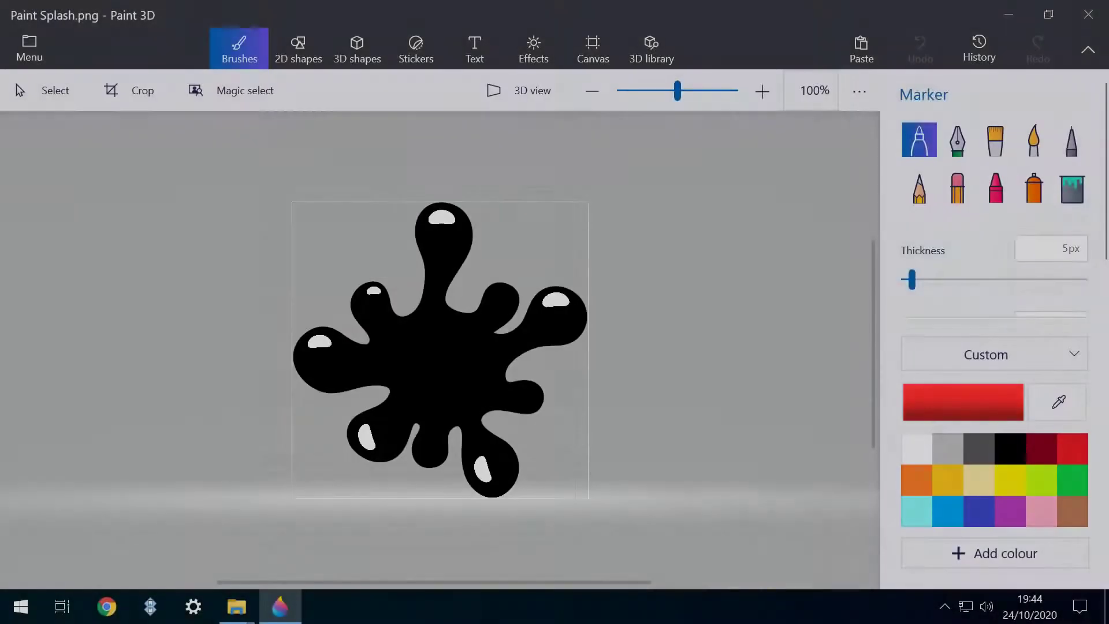
Step: Fill the black paint splash with the custom red and save it as a PNG image named Paint Splash - Red
left_click(1071, 186)
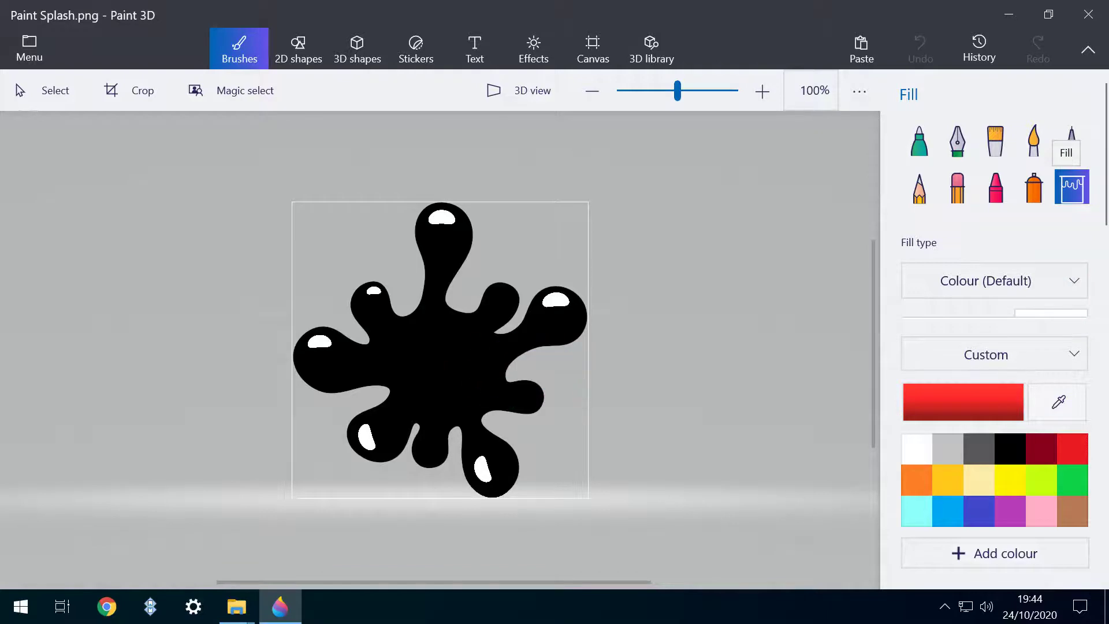
left_click(460, 369)
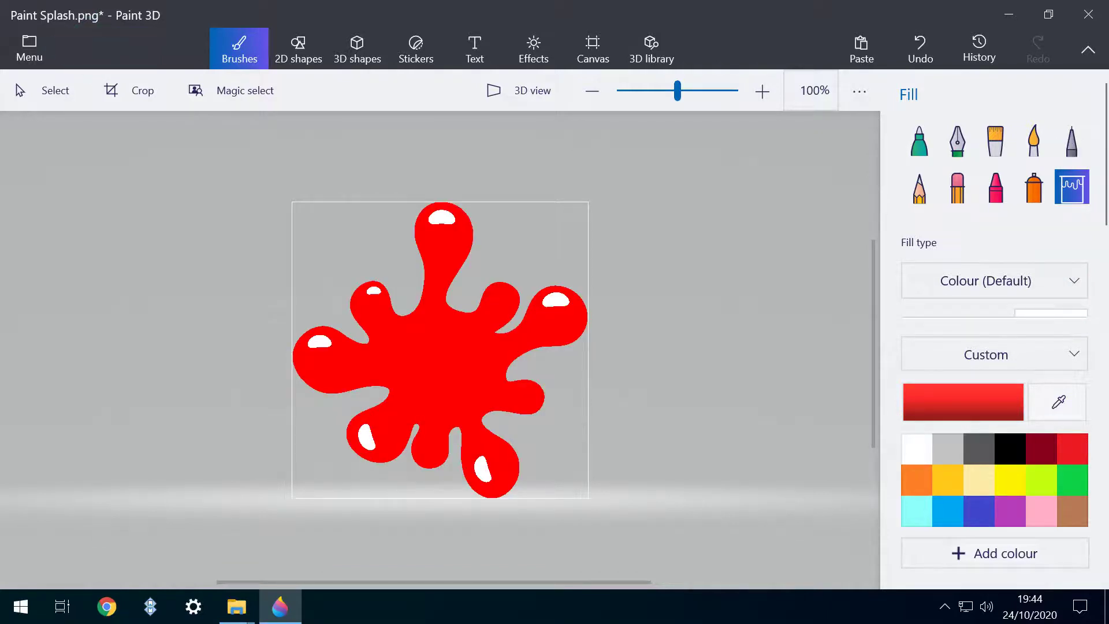
left_click(29, 48)
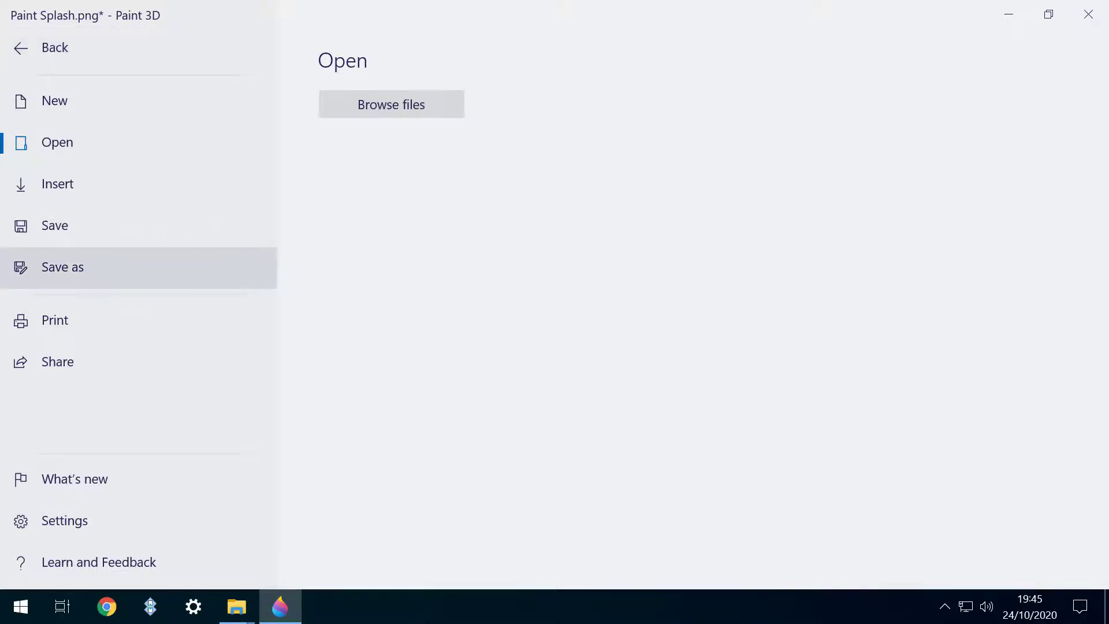
left_click(62, 267)
left_click(364, 154)
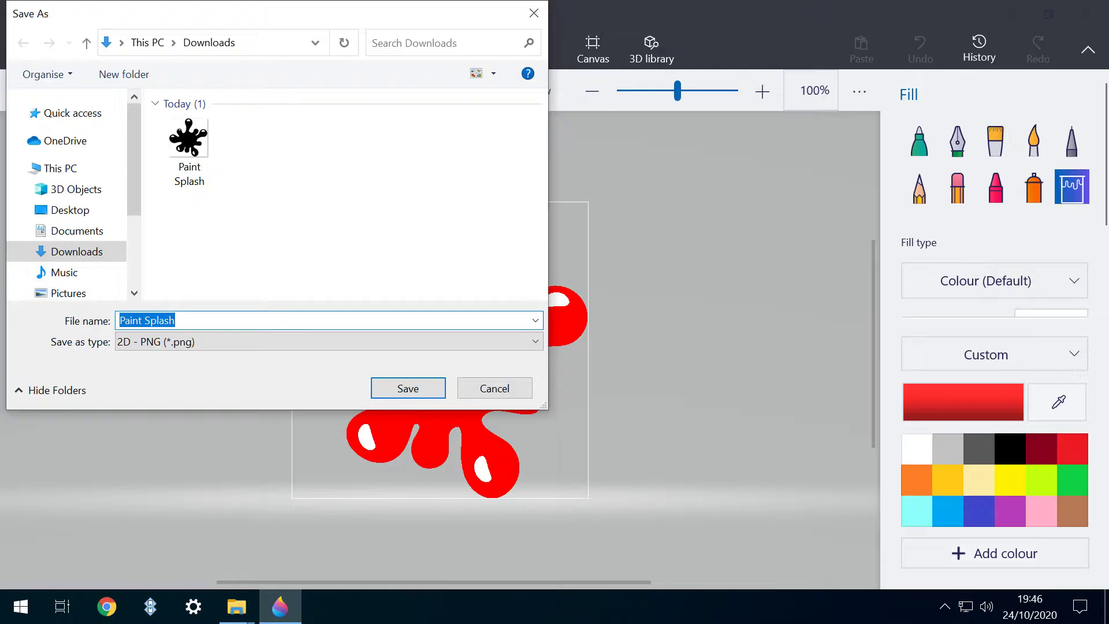
key("End")
type("- Red")
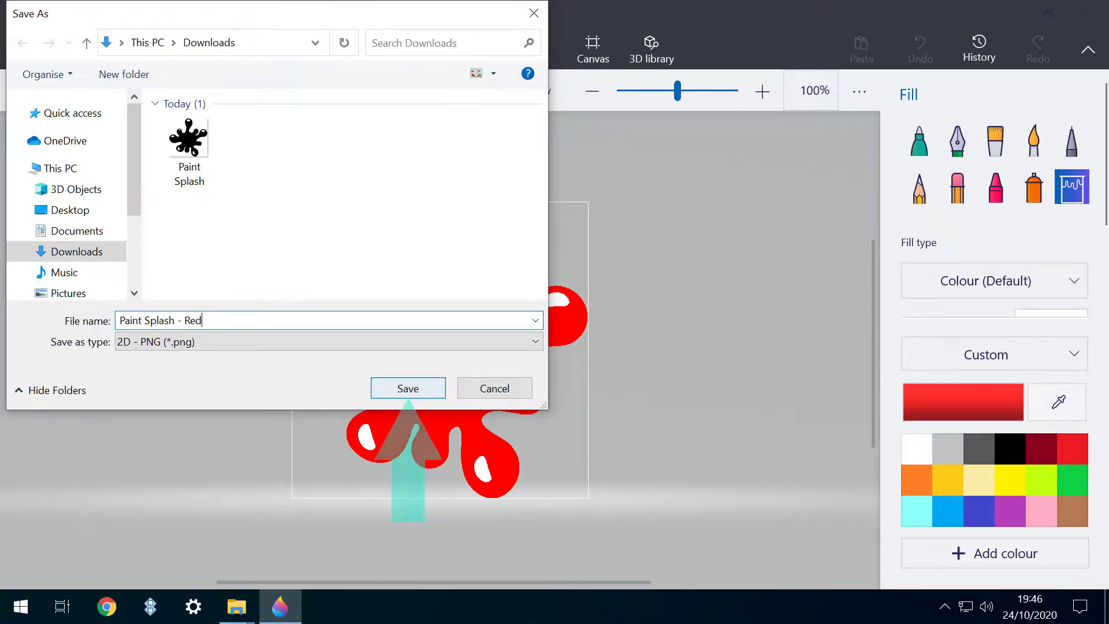
key("Return")
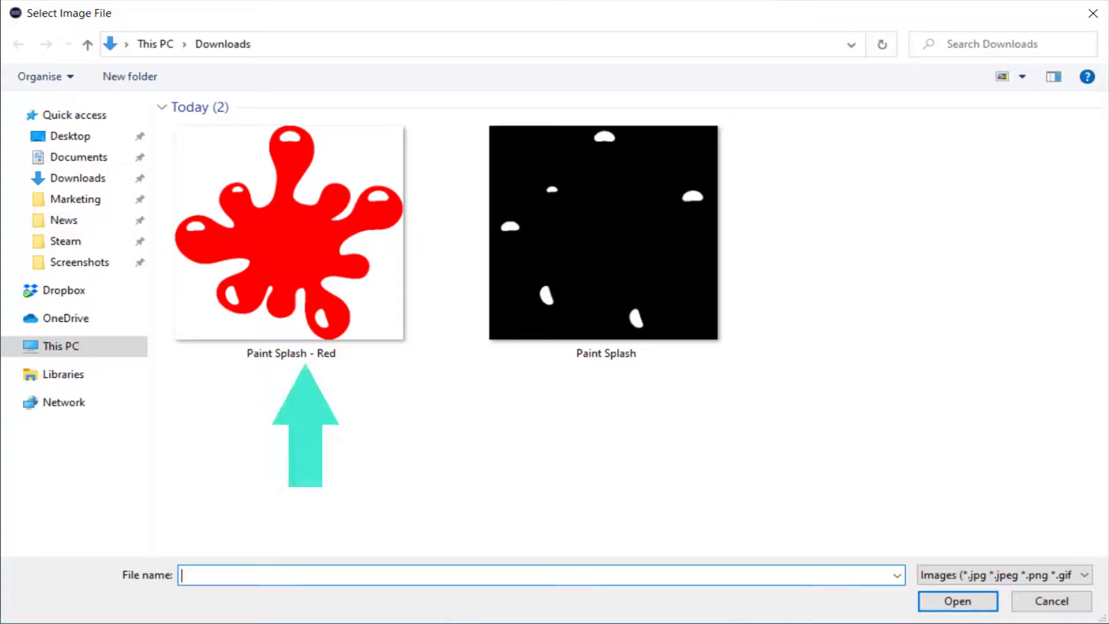
Step: In Stream Deck, set Paint Splash - Red as the multi action's icon and copy the multi action onto the adjacent empty key
left_click(291, 242)
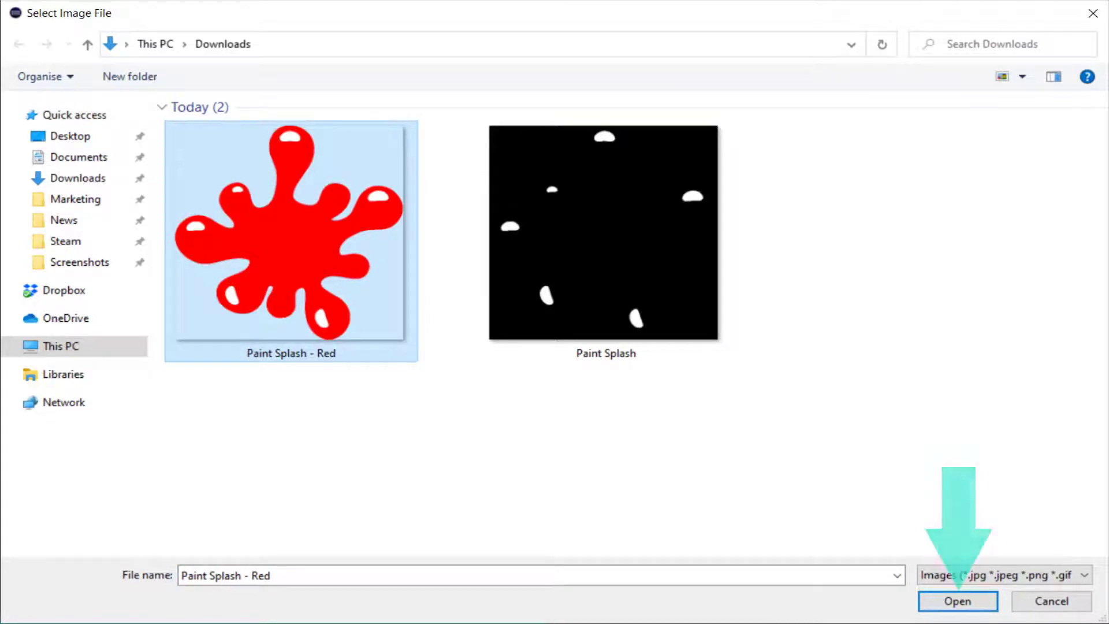
key("Return")
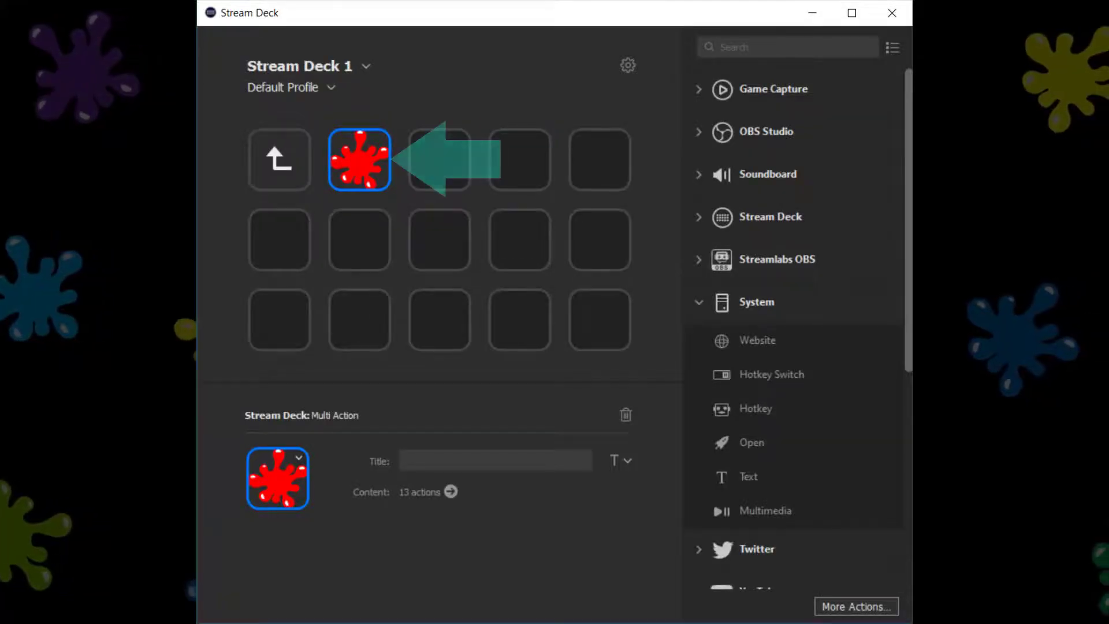
right_click(382, 142)
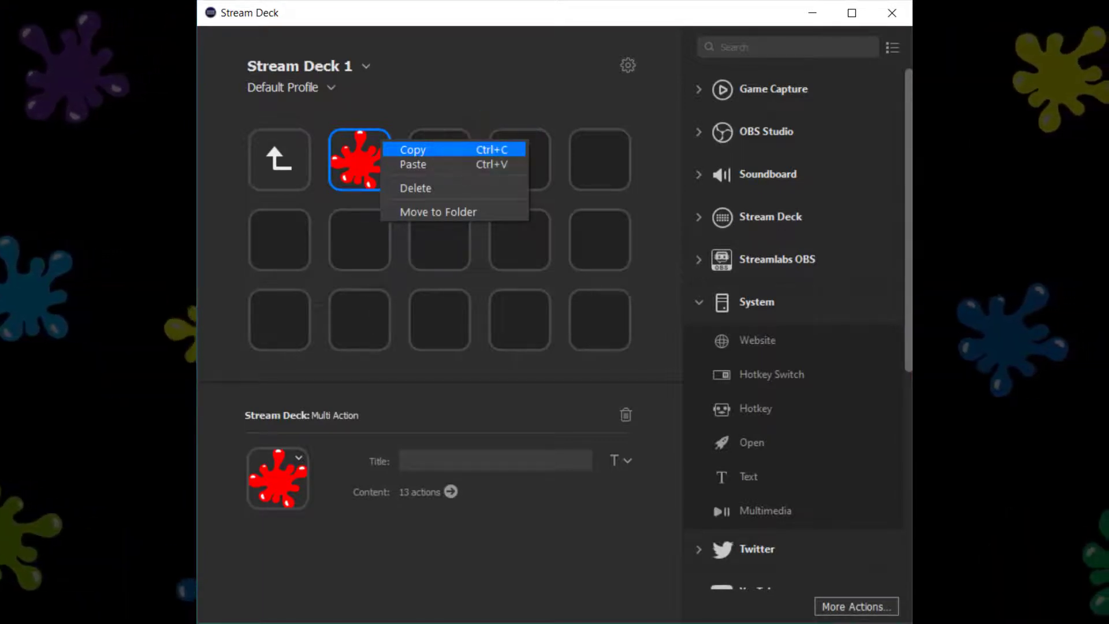
left_click(412, 150)
left_click(439, 159)
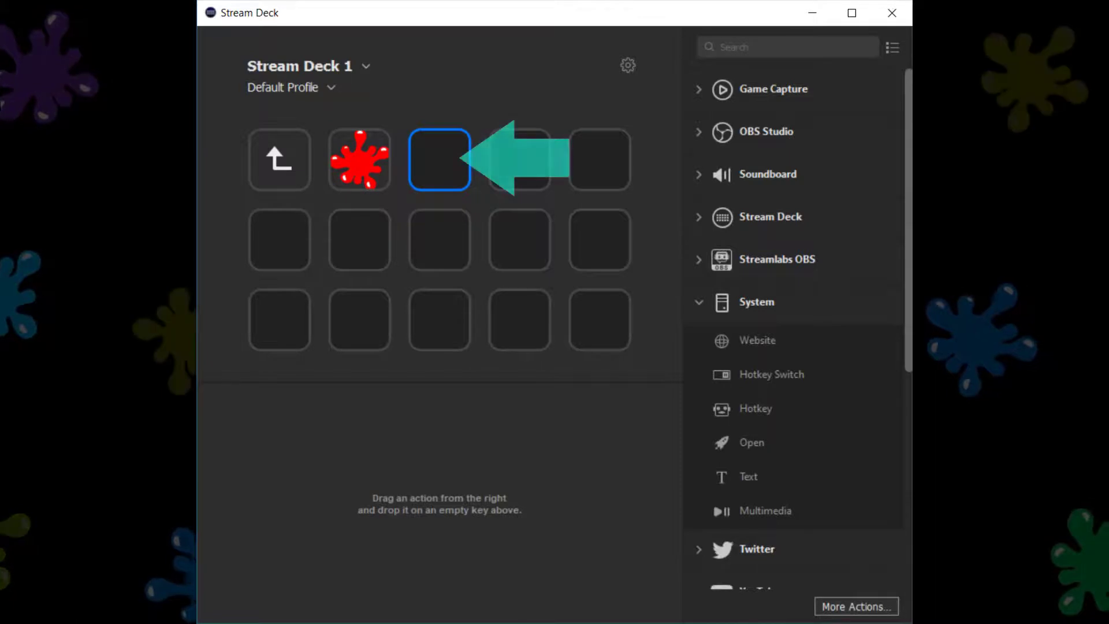
right_click(439, 153)
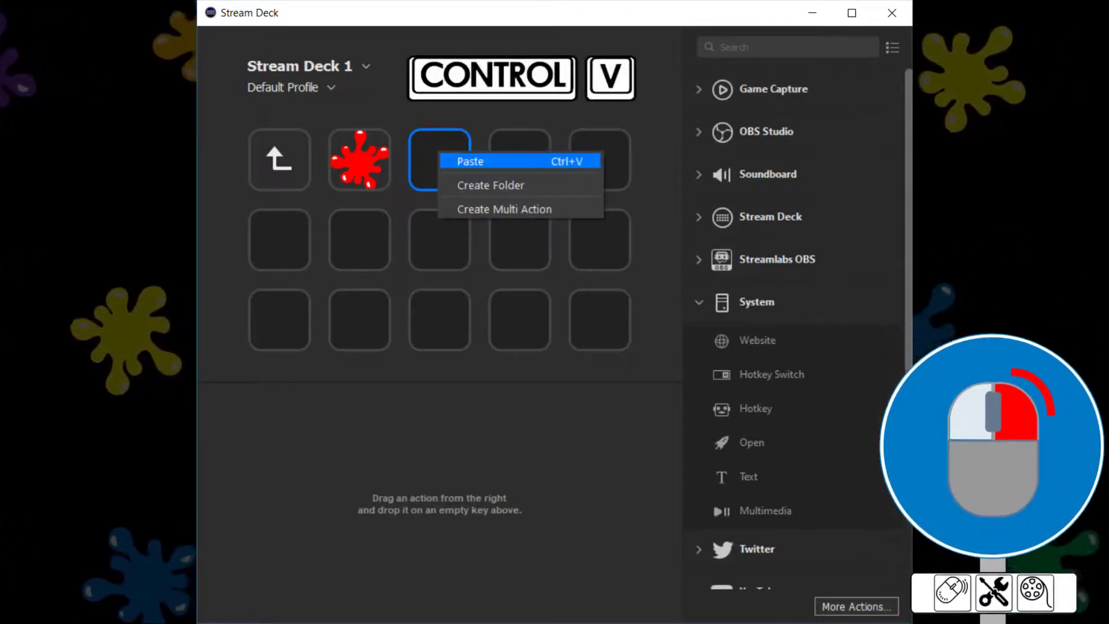
key("ctrl+v")
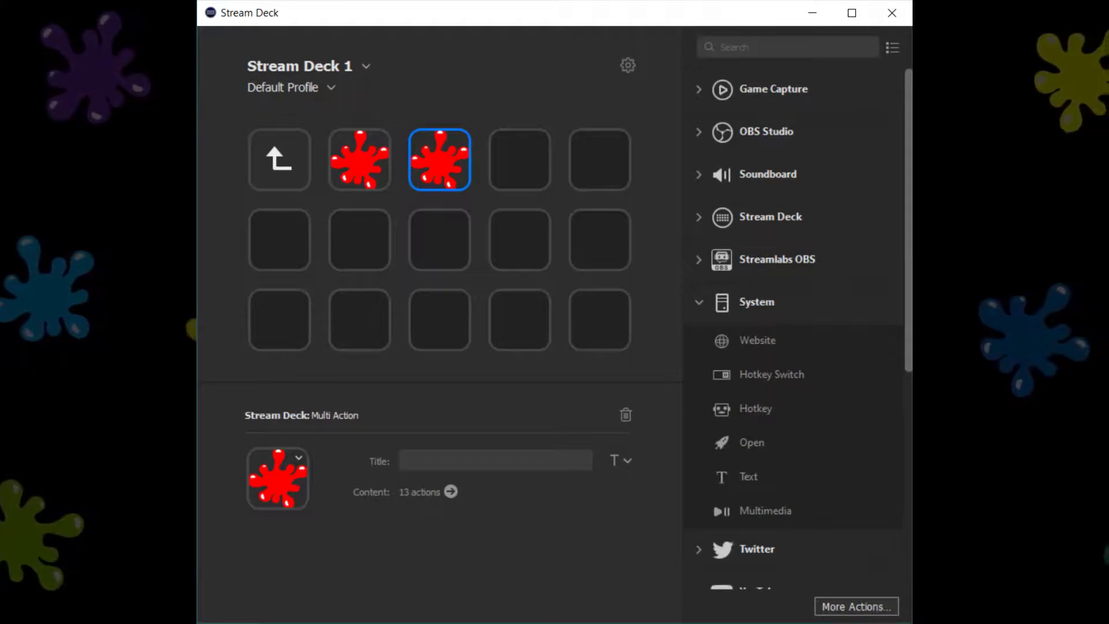
Step: Paste the copied multi action onto the next eight empty keys of the folder
left_click(519, 160)
key("ctrl+v")
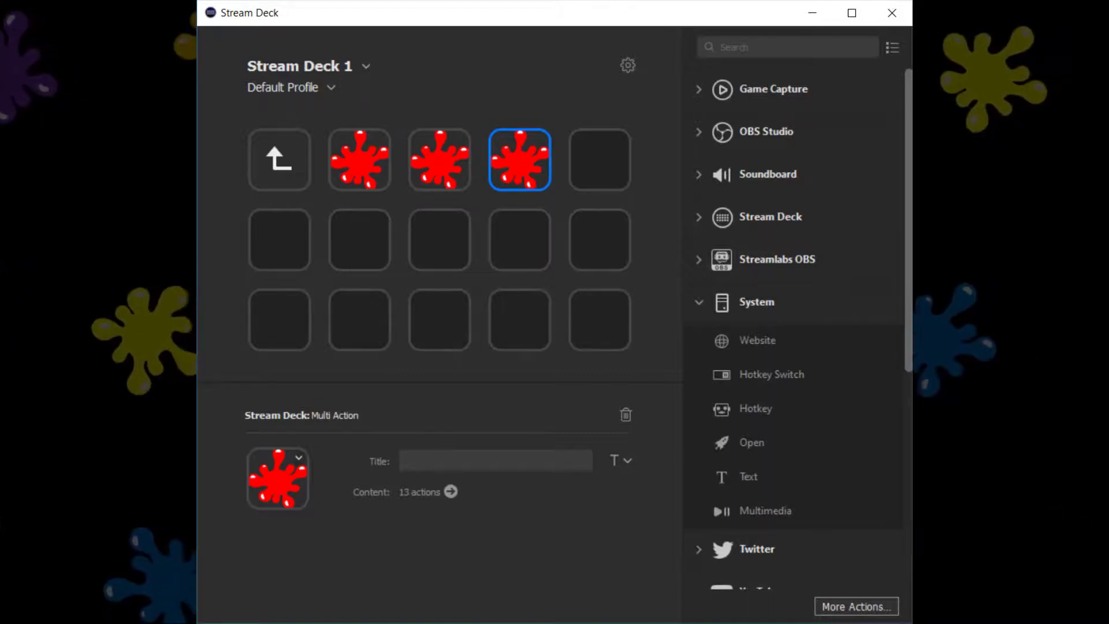
left_click(599, 159)
key("ctrl+v")
left_click(279, 239)
key("ctrl+v")
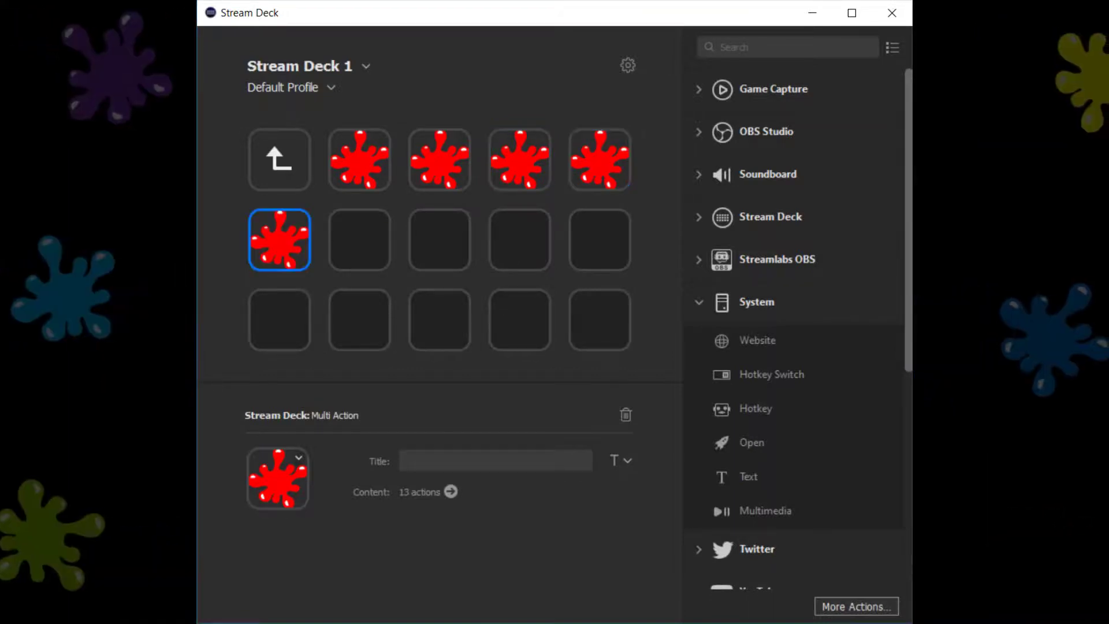
left_click(360, 239)
key("ctrl+v")
left_click(440, 239)
key("ctrl+v")
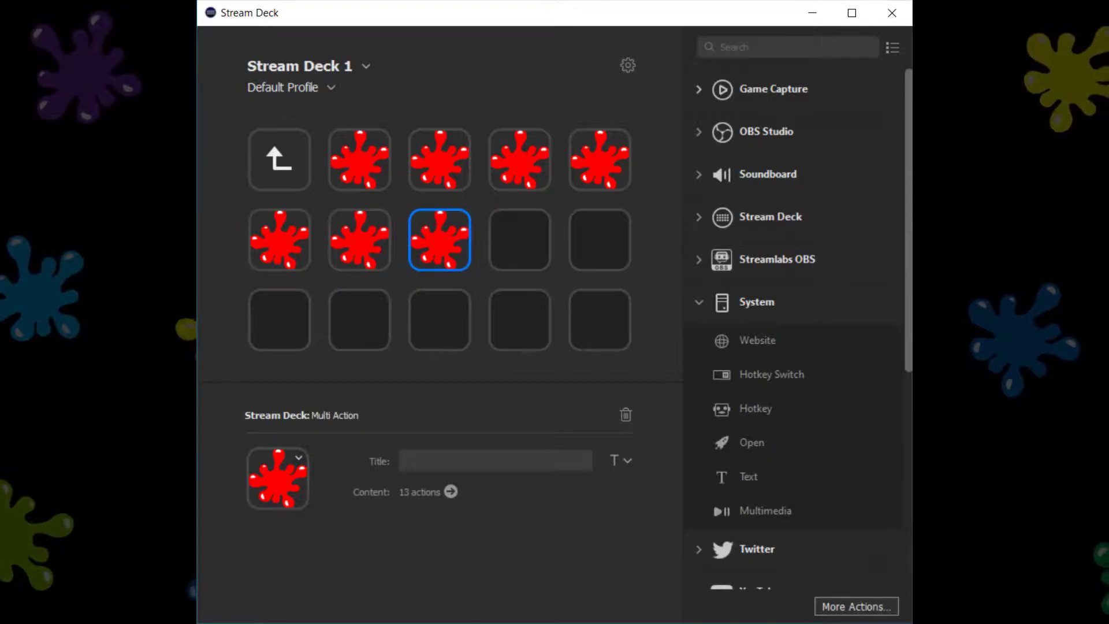
left_click(519, 239)
key("ctrl+v")
left_click(599, 239)
key("ctrl+v")
left_click(279, 320)
key("ctrl+v")
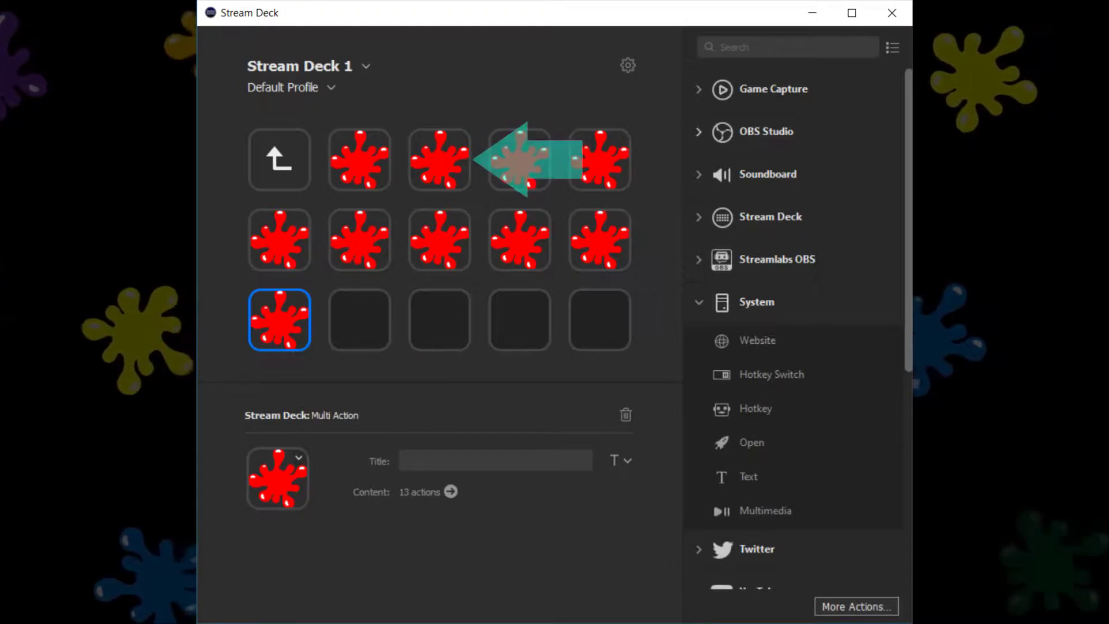
Step: In the second splash key's multi action, add an extra Right hotkey just before Return
left_click(439, 160)
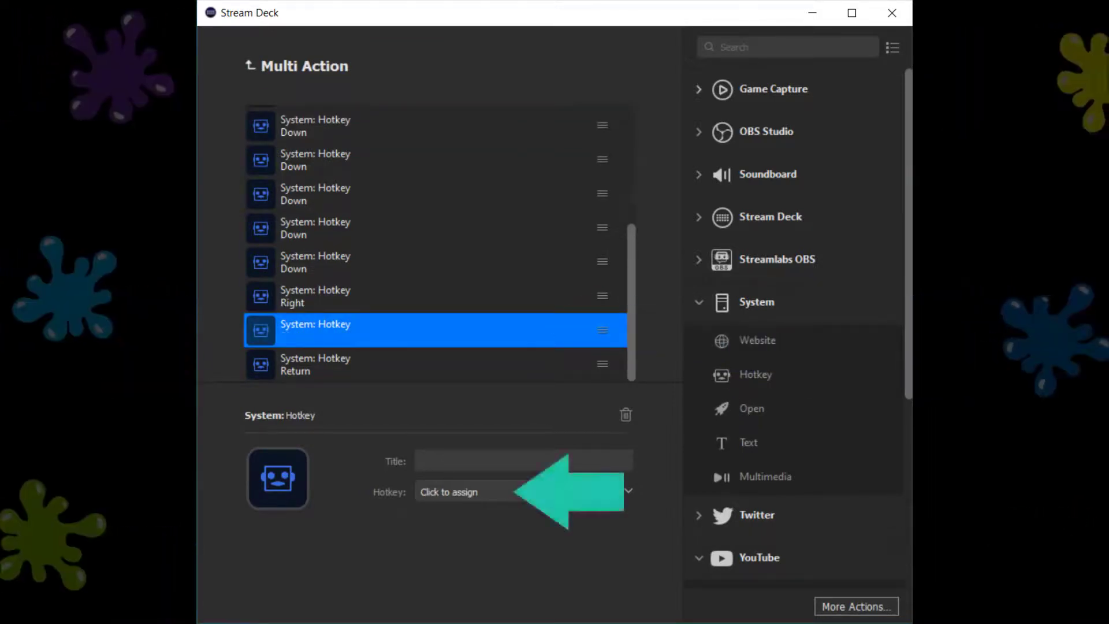
left_click(514, 491)
key("Right")
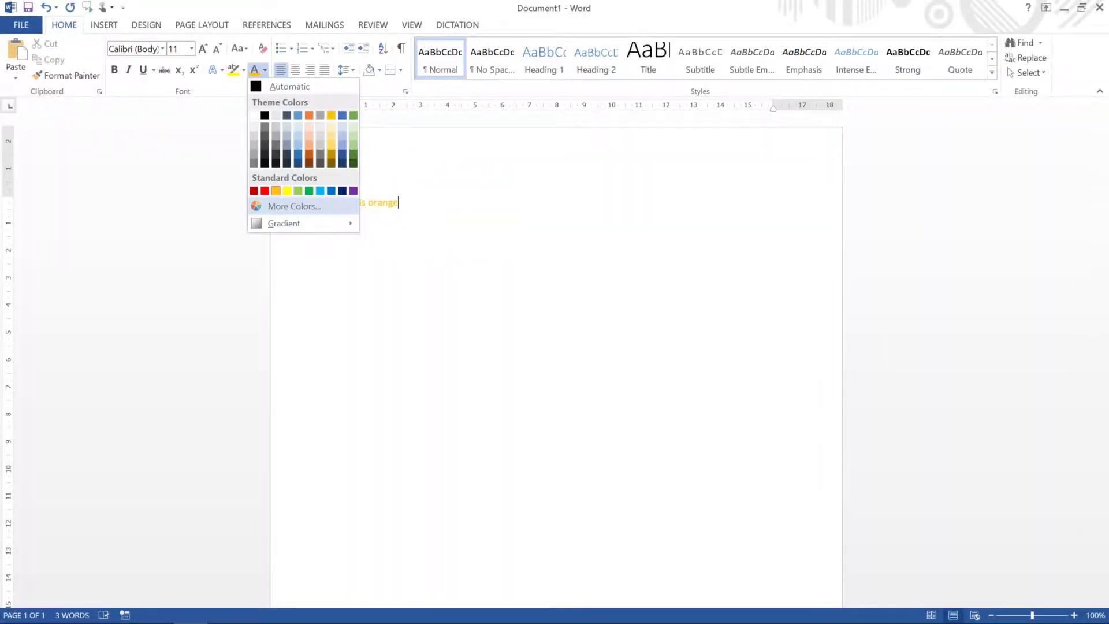
Step: Open Word's More Colors dialog for the orange font colour, and in Stream Deck set the second key's icon to Paint Splash - Orange
left_click(294, 206)
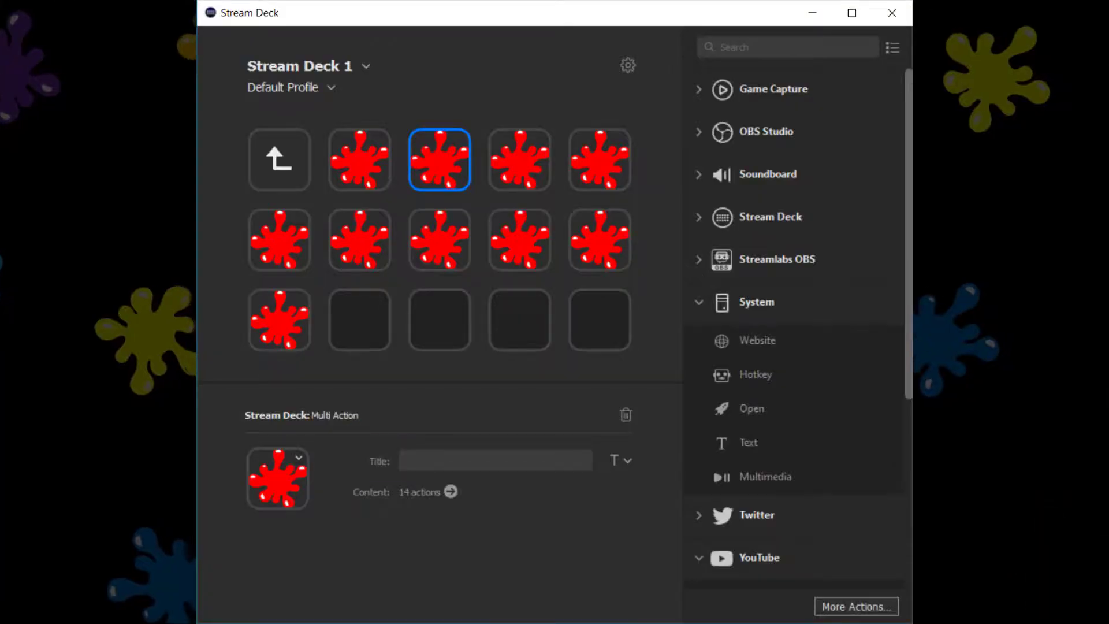
left_click(298, 458)
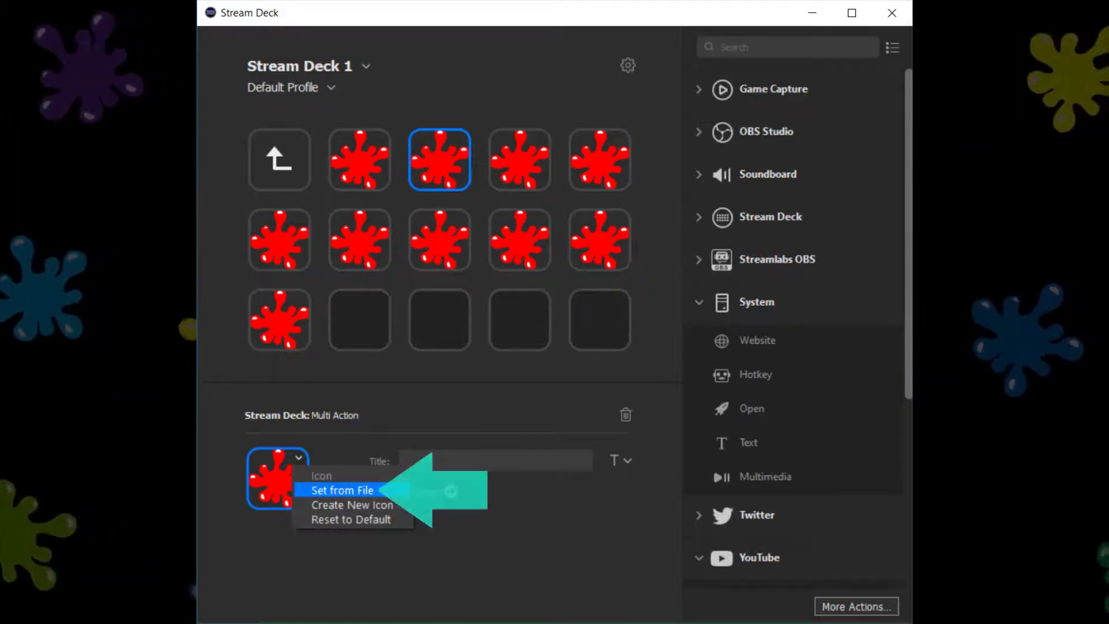
left_click(342, 489)
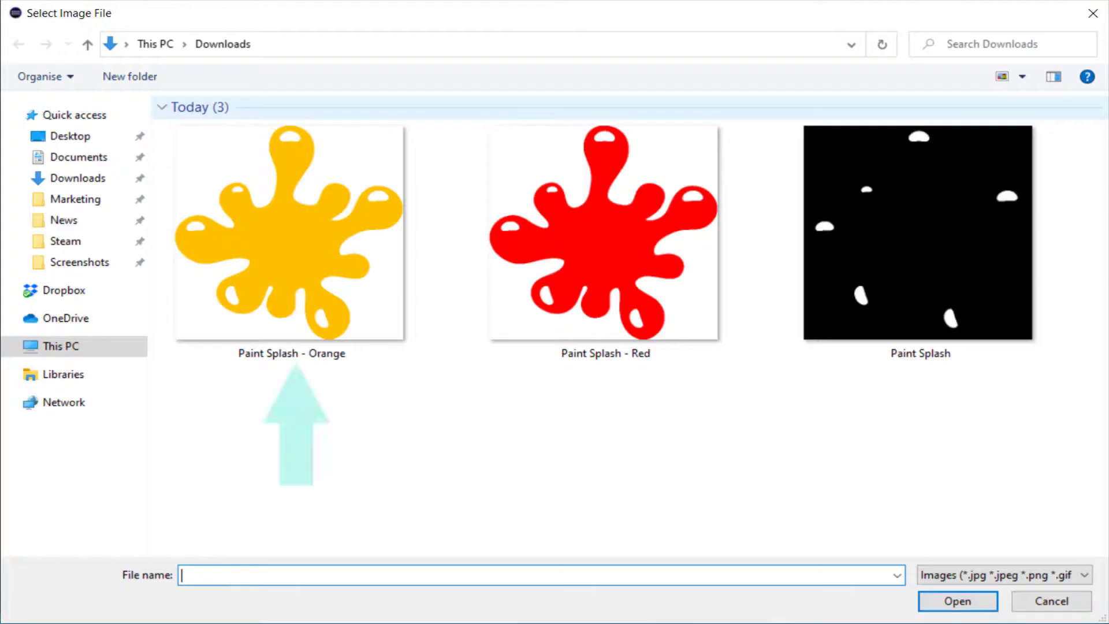
left_click(290, 243)
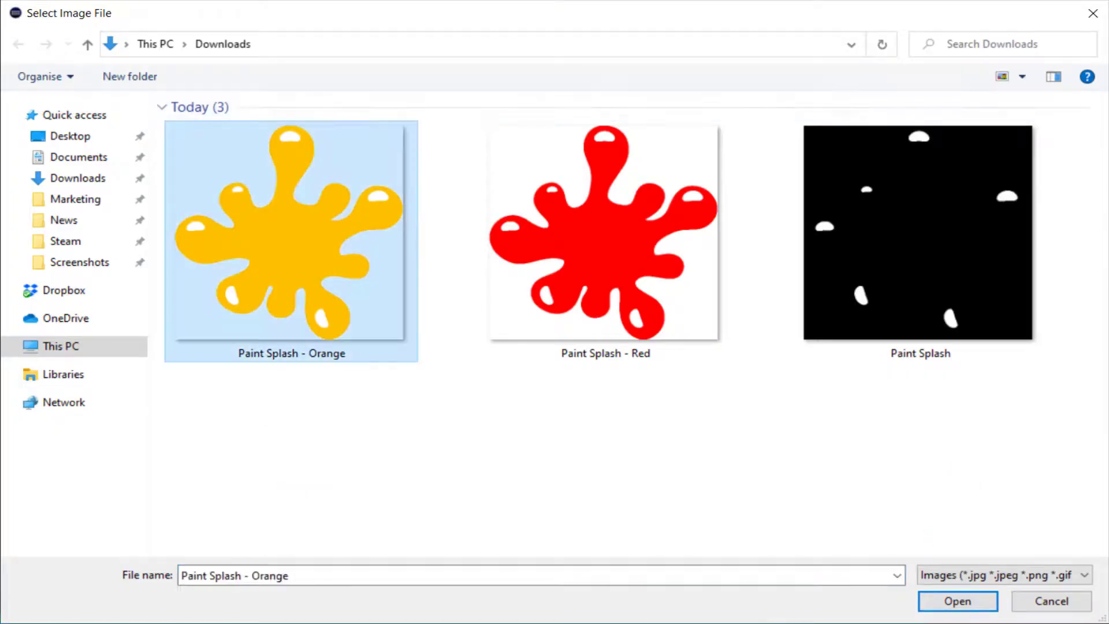
left_click(956, 601)
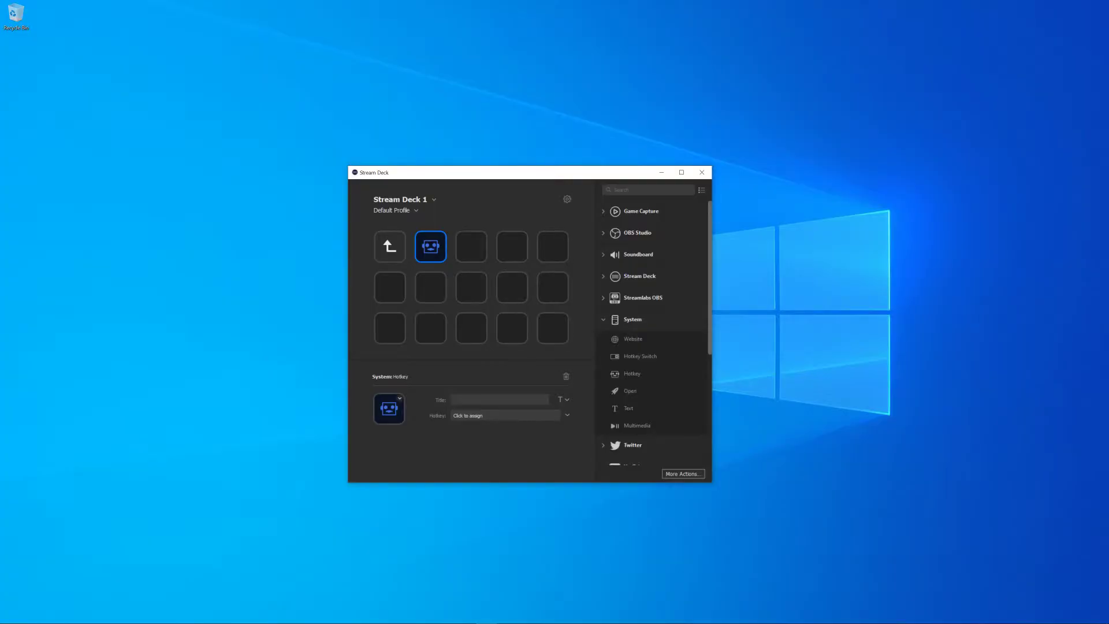
left_click(567, 415)
mouse_move(624, 435)
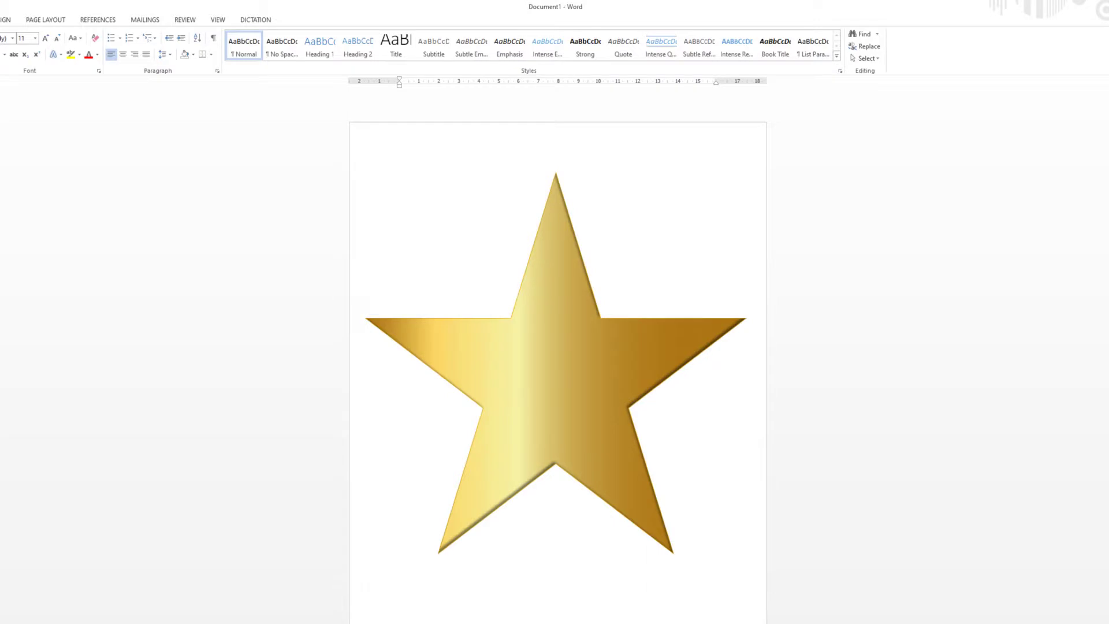
left_click(555, 301)
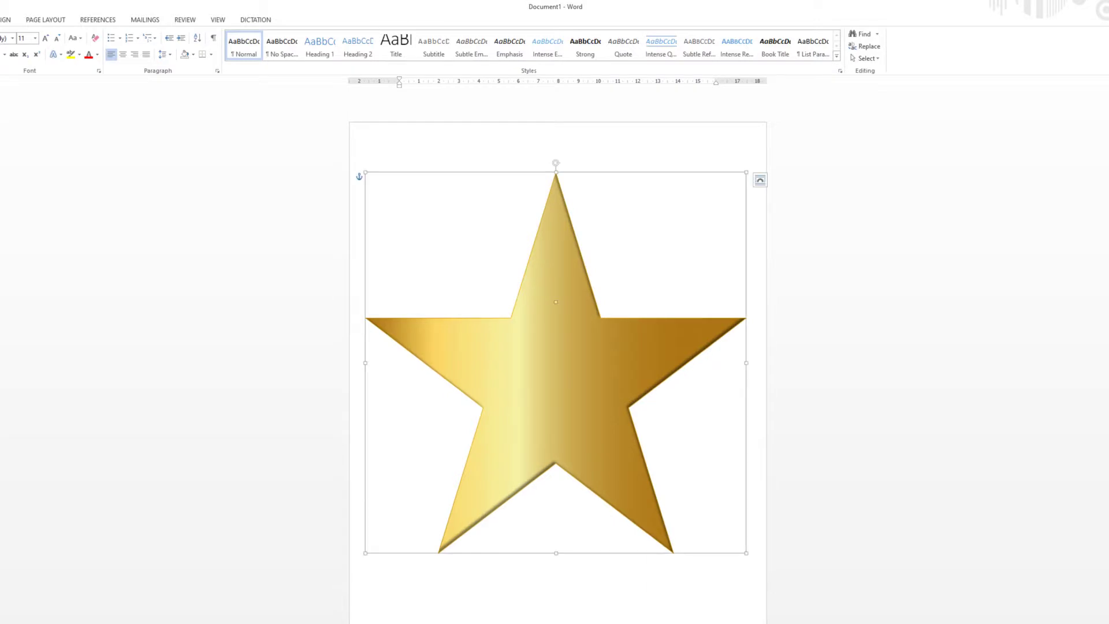
key("shift+F10")
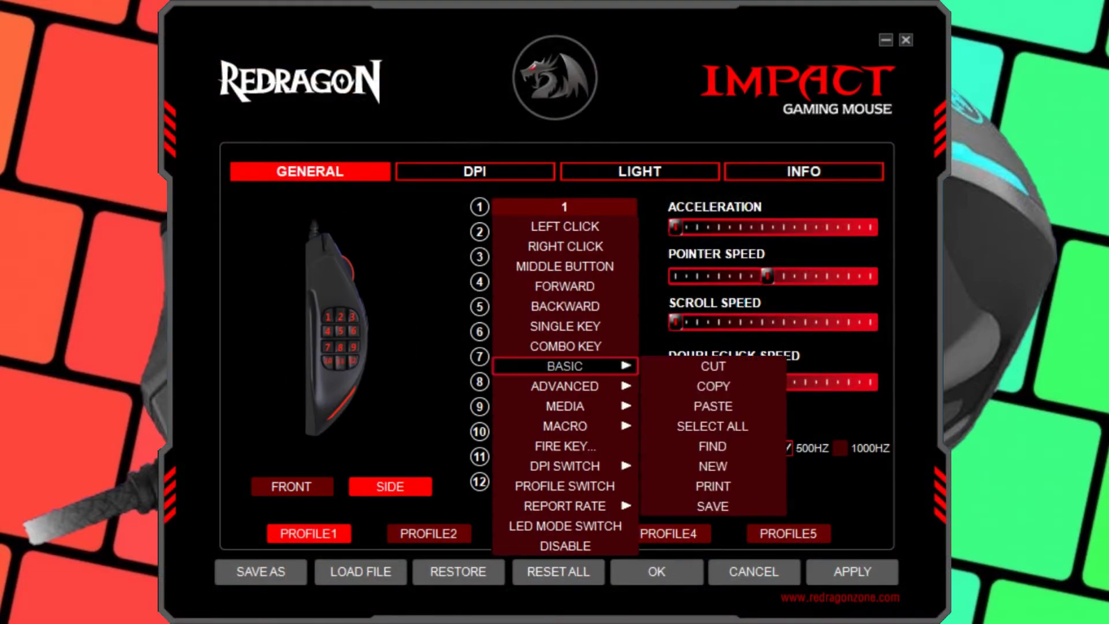
mouse_move(565, 406)
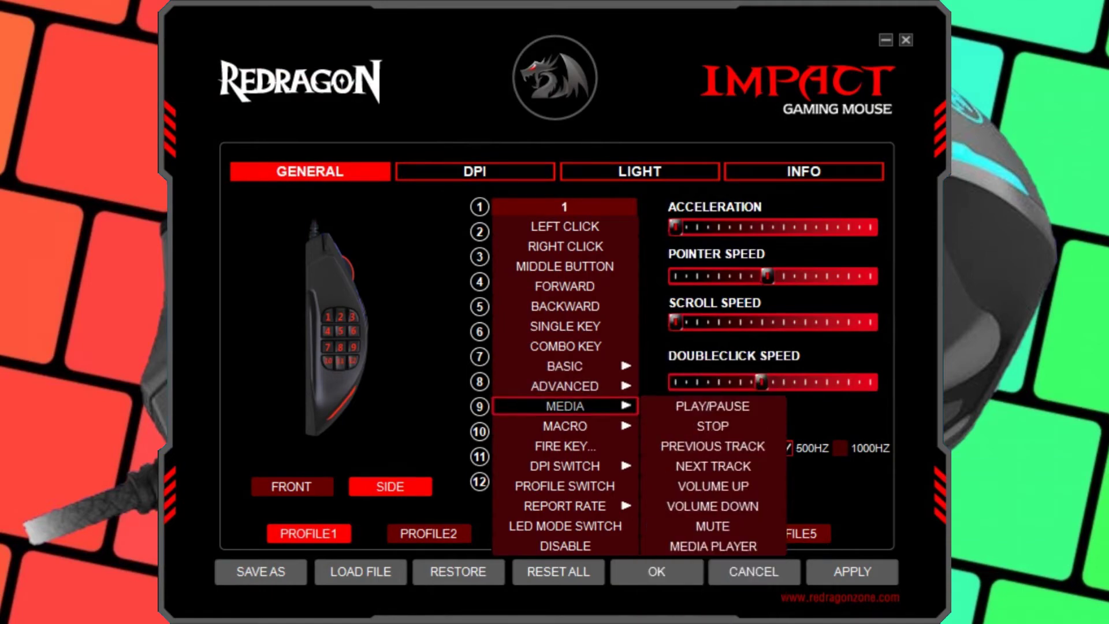